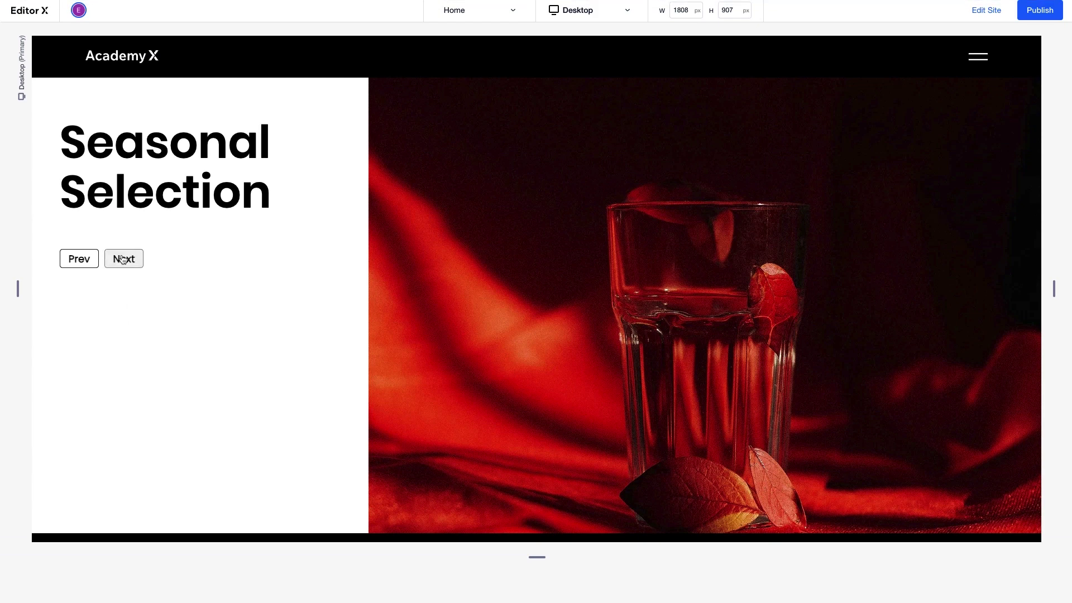
Step: Test the preview slideshow with Next twice and Prev twice, ending on Seasonal Selection
left_click(124, 259)
left_click(124, 258)
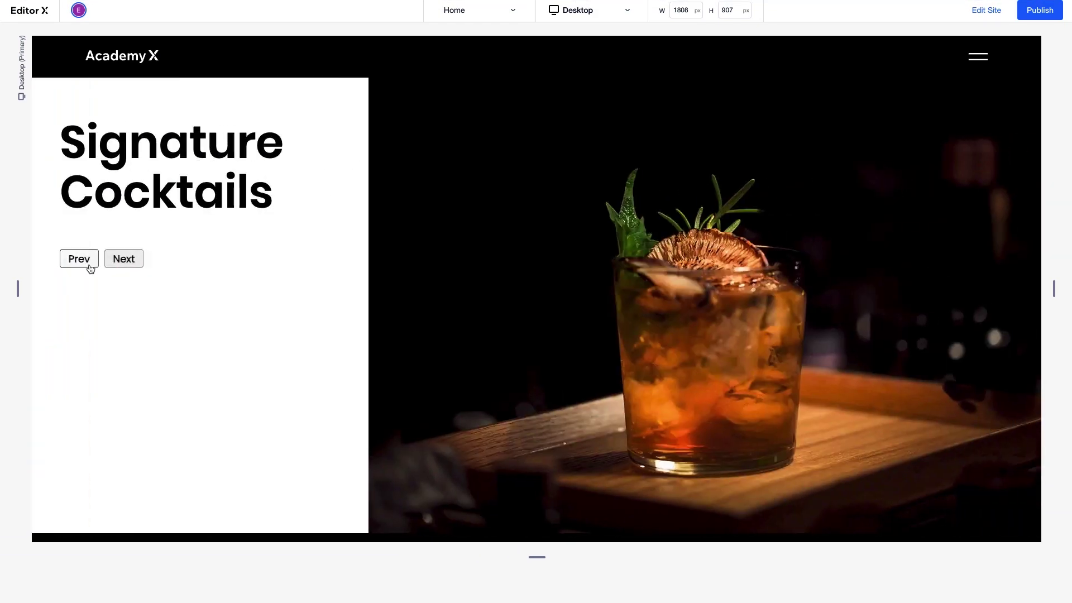
left_click(89, 265)
left_click(89, 267)
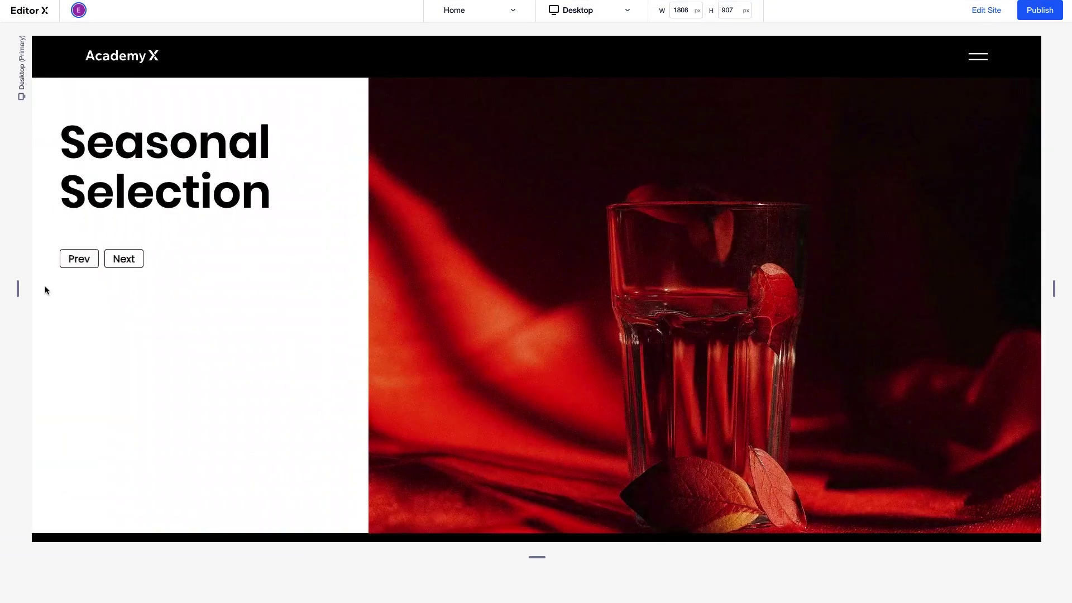
Step: Narrow the preview to mobile width and test the down/up arrows back to Seasonal Selection
left_click_drag(18, 289, 339, 290)
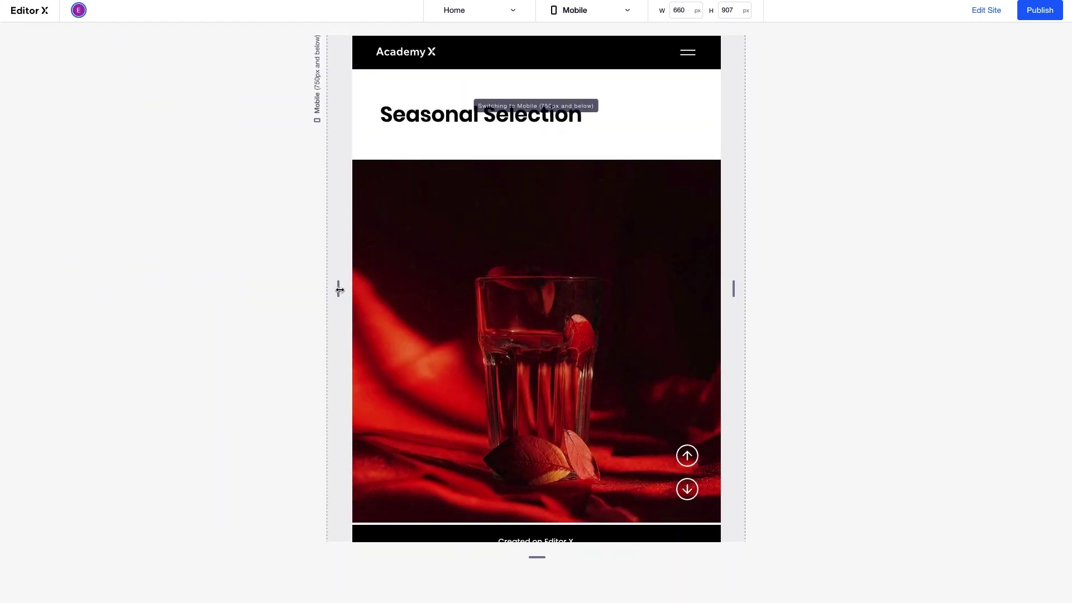
left_click(687, 490)
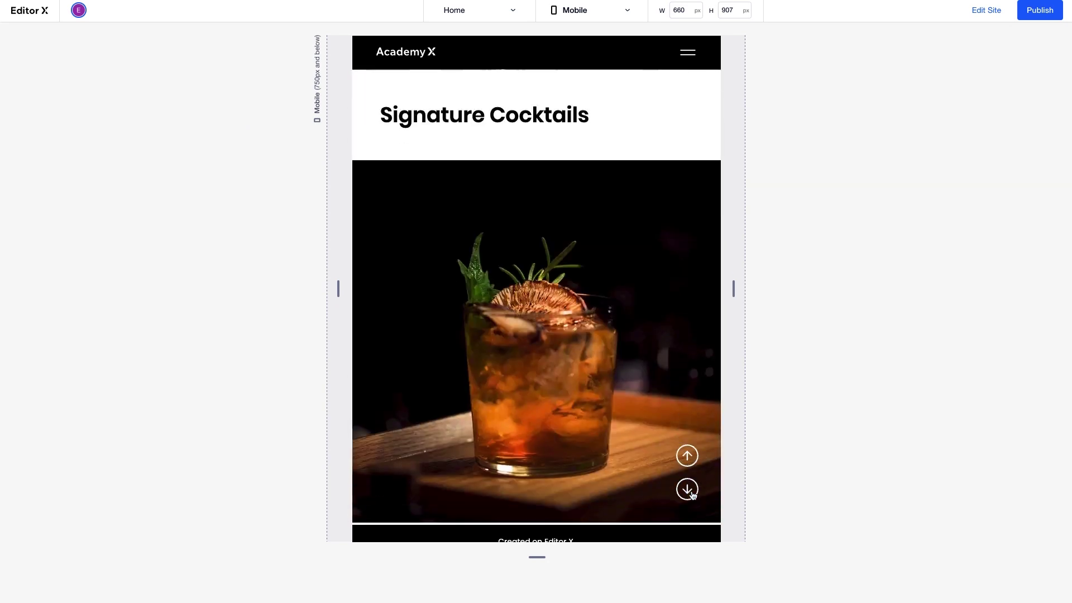
left_click(687, 457)
left_click(688, 457)
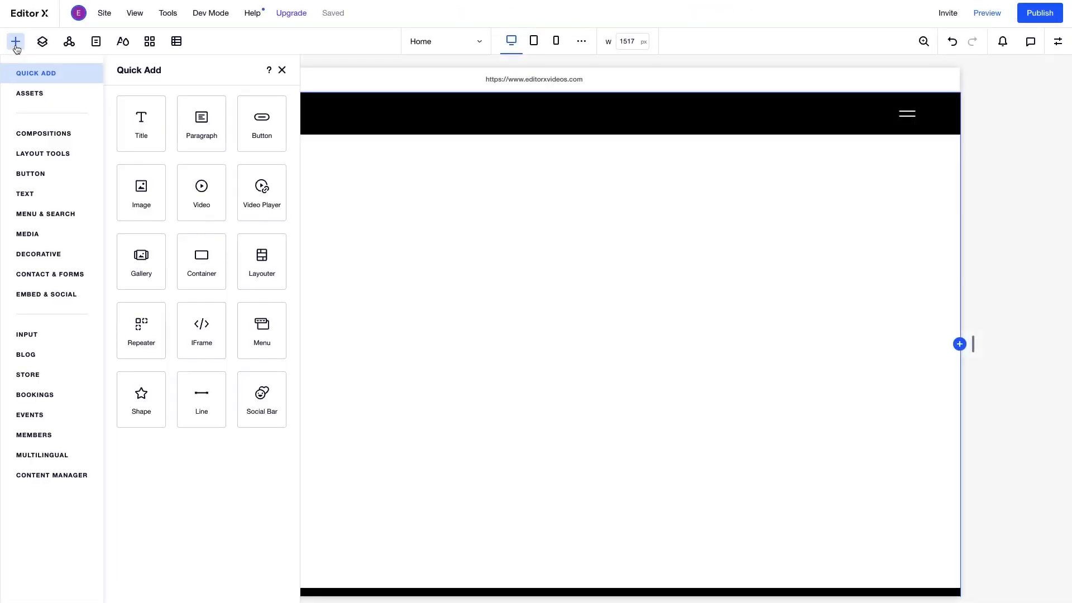
Step: Drag a Layouter from Layout Tools onto the page, set it to Slides, and open the Inspector
left_click(31, 155)
left_click_drag(235, 139, 522, 272)
left_click(430, 172)
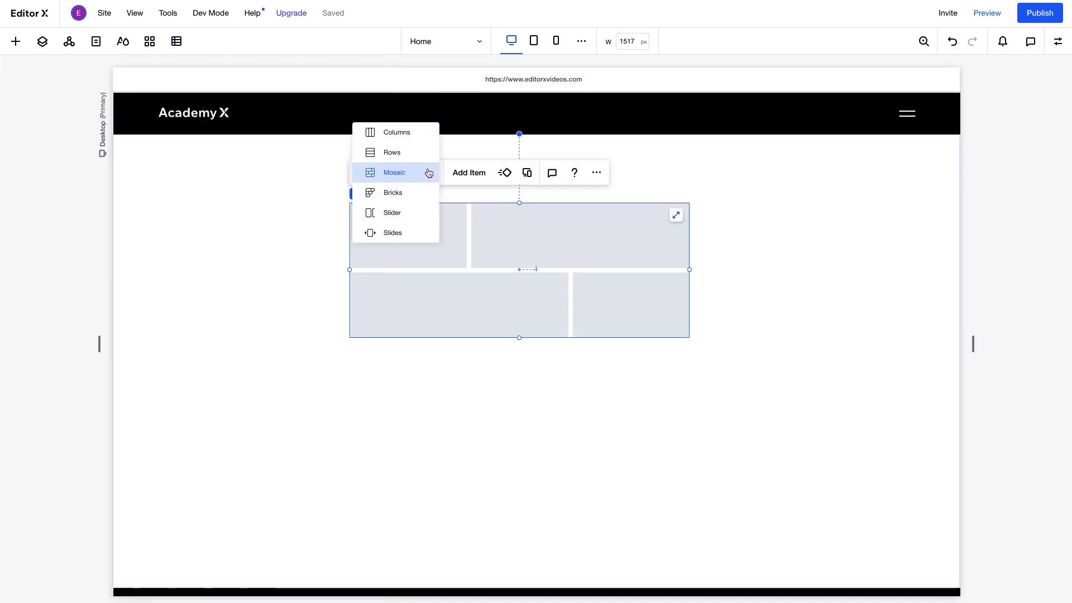
left_click(417, 230)
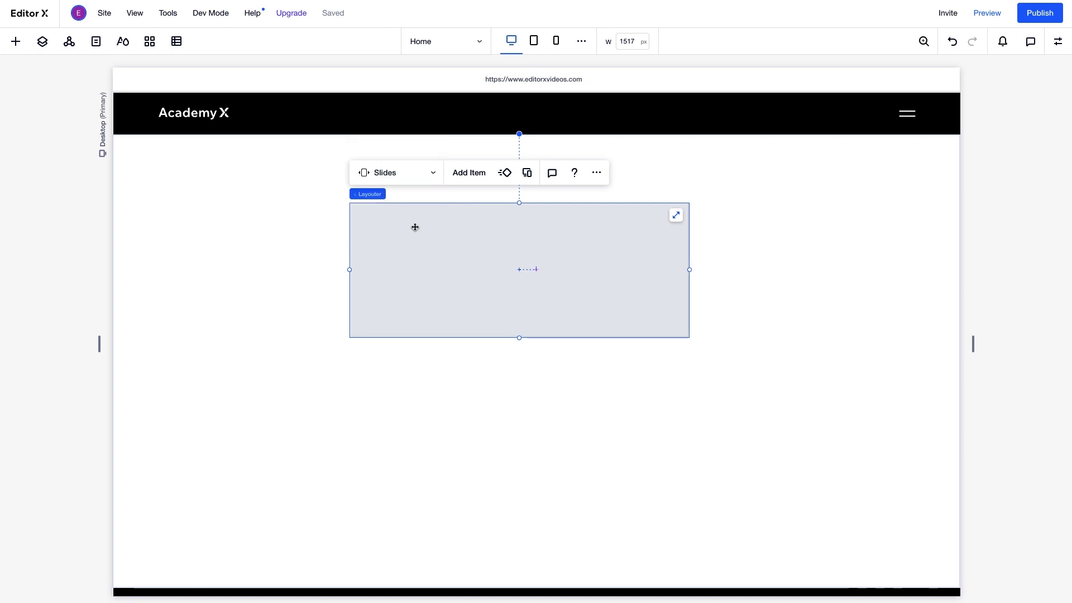
left_click(1057, 44)
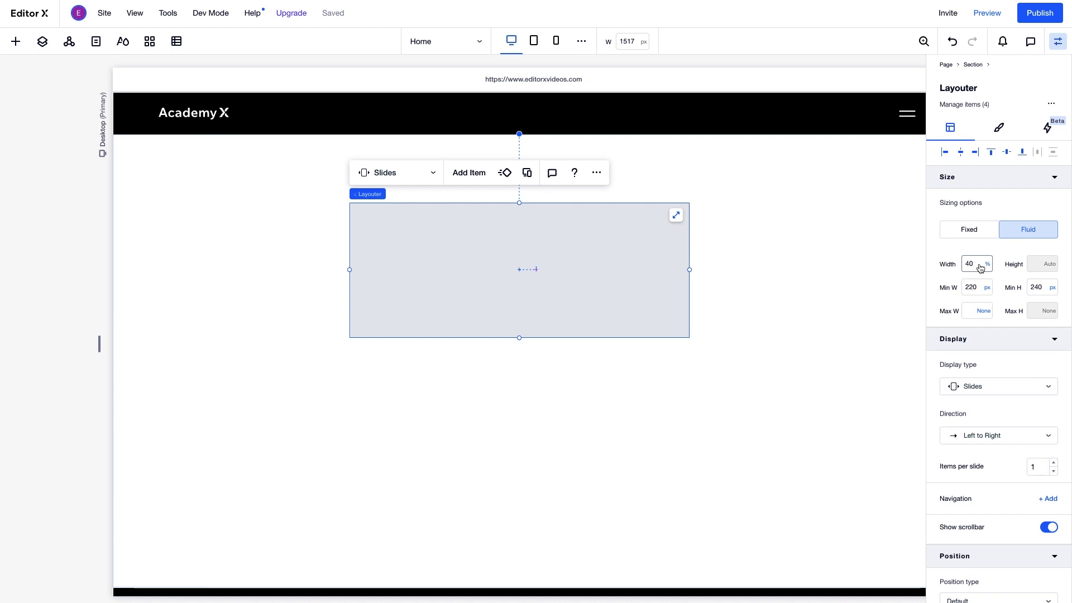
Step: Stretch the Layouter full-width and split its slide item into a 2x1 grid
left_click(676, 216)
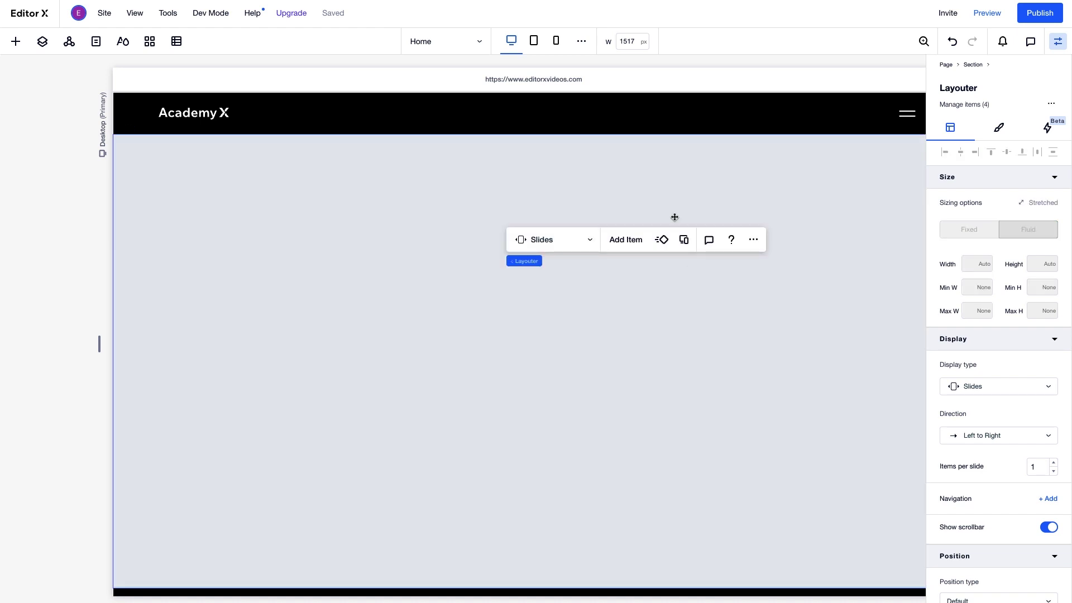
left_click(675, 217)
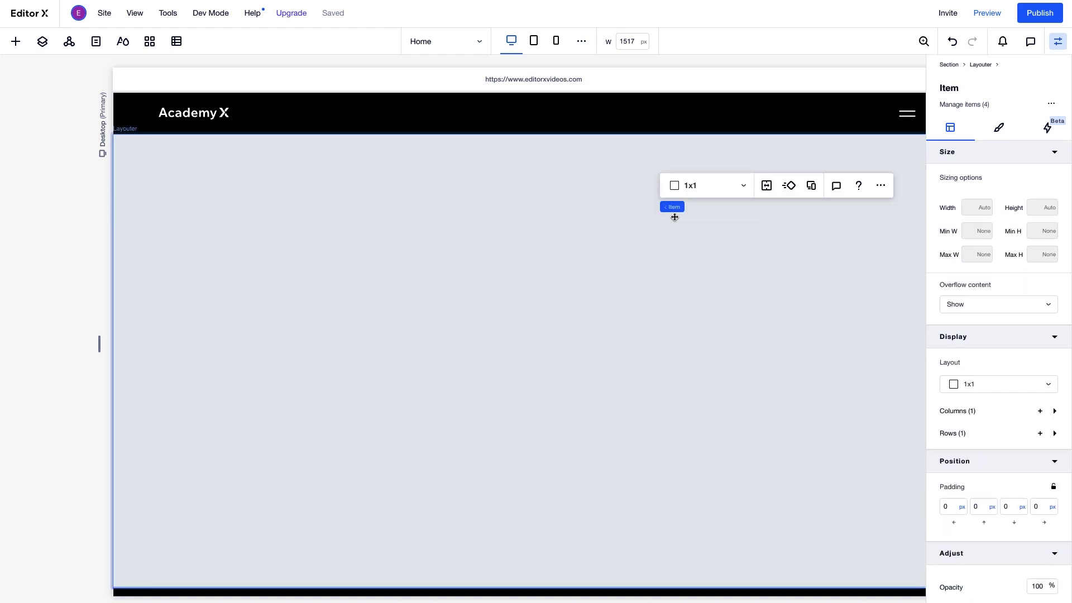
left_click(705, 195)
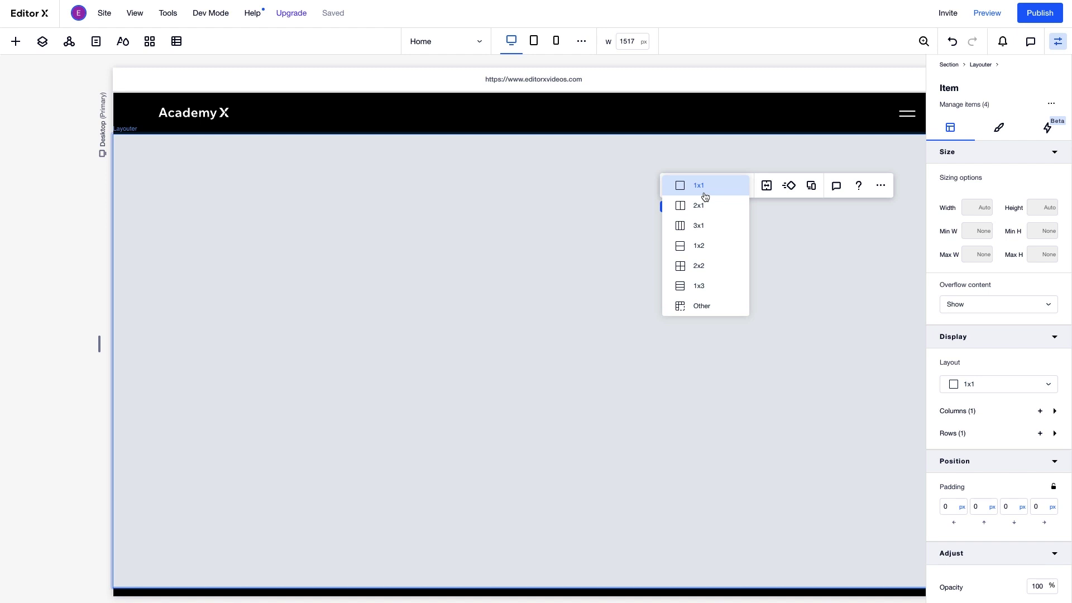
left_click(703, 205)
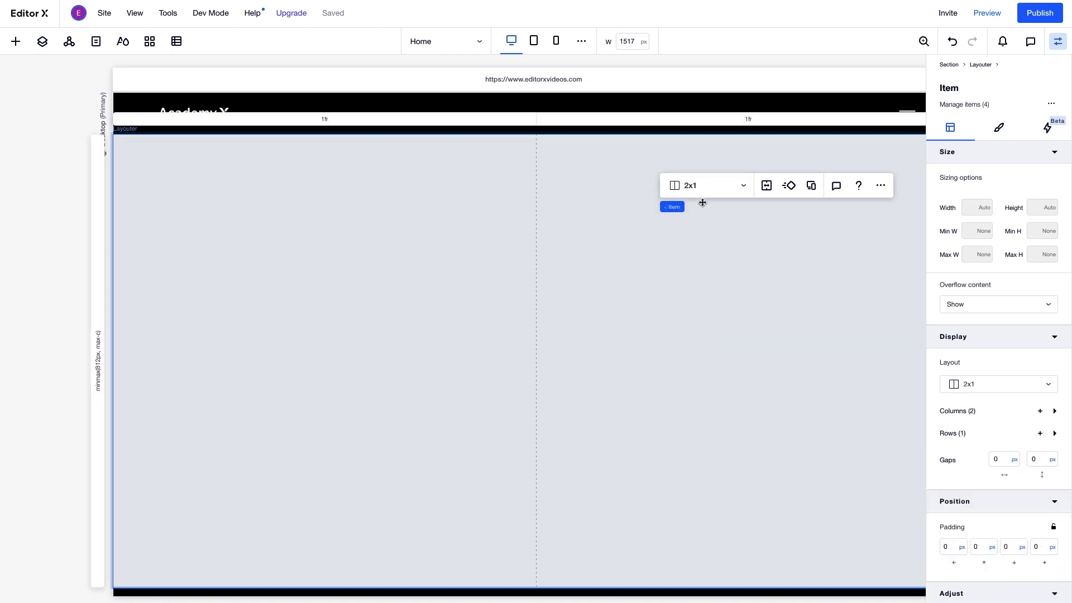
Step: Set the grid's second column to 2fr and row 1 to 1fr
left_click(958, 411)
left_click(961, 466)
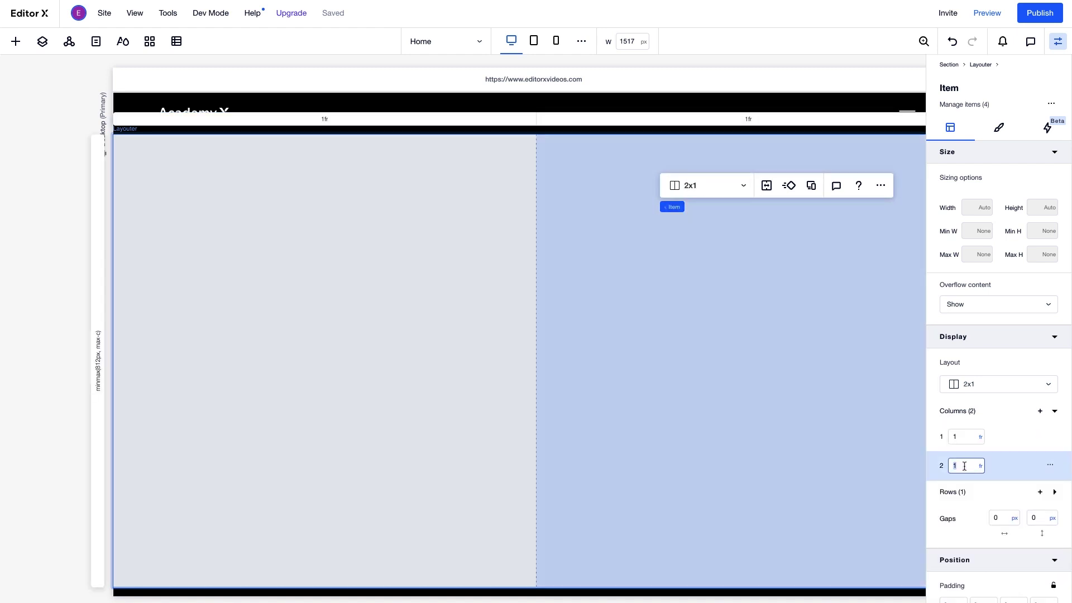
key("BackSpace")
type("2")
left_click(959, 492)
left_click(967, 517)
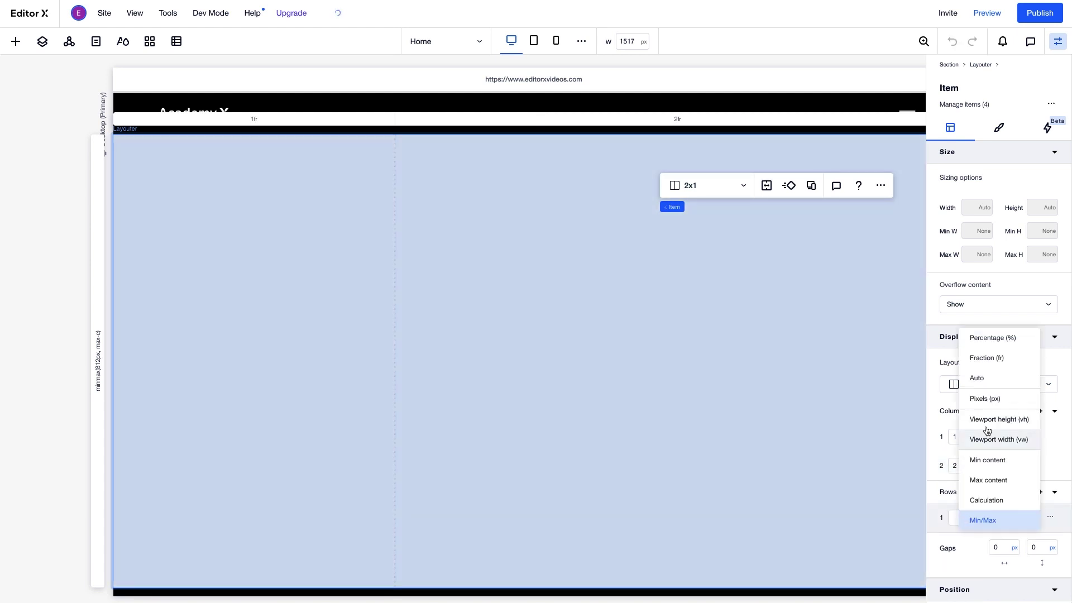
left_click(993, 360)
Step: Add a Title to the slide with a 60 top margin and 0 right margin
left_click(16, 41)
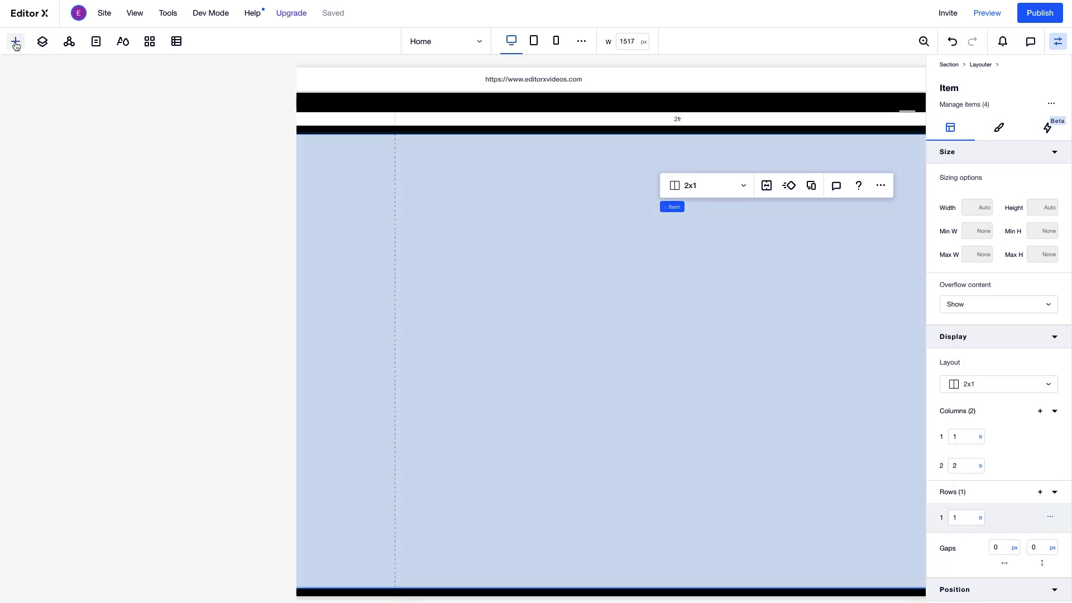
left_click(27, 73)
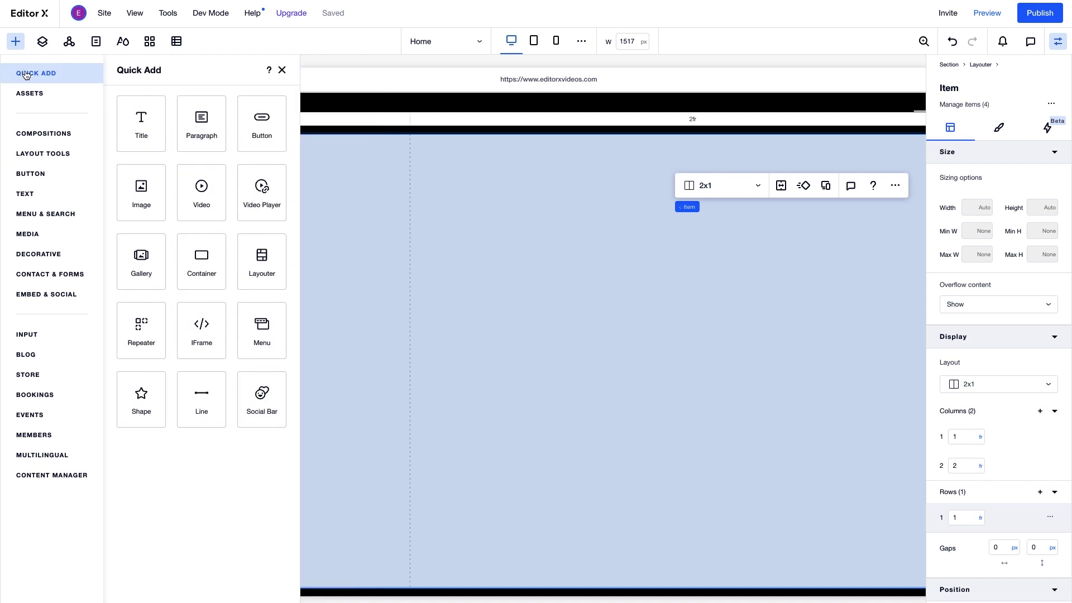
left_click_drag(133, 121, 335, 189)
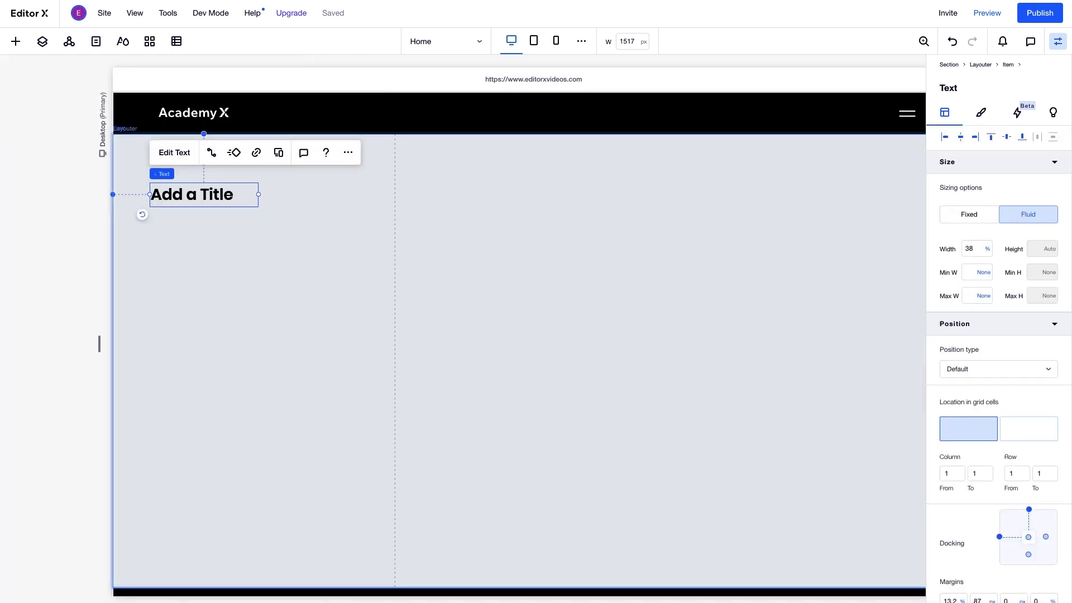
scroll(948, 546, "down", 2)
left_click(979, 532)
type("60")
key("Tab")
key("Tab")
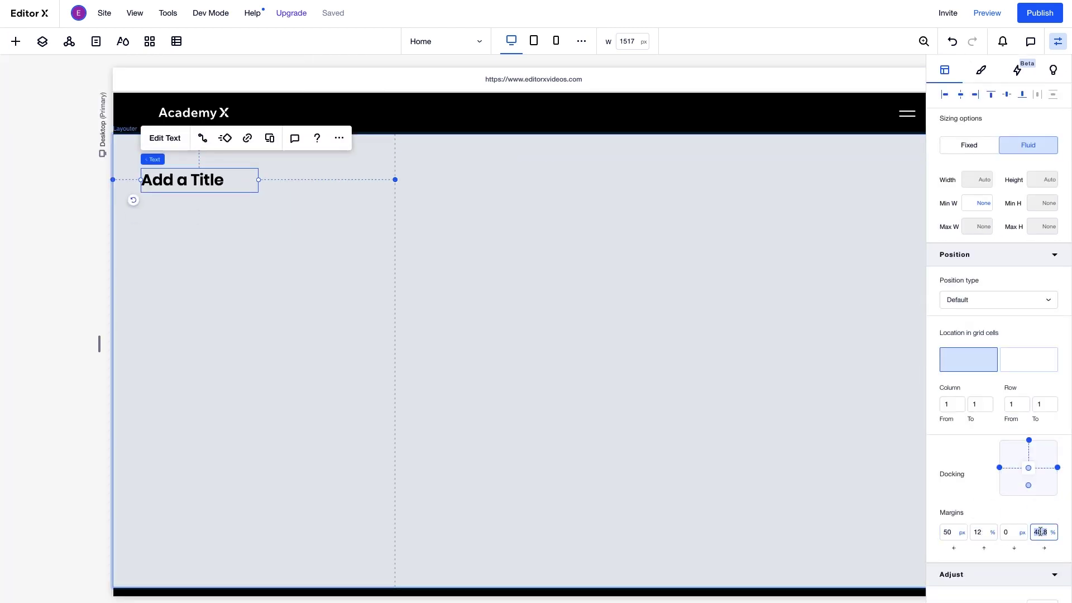
type("0")
key("Return")
Step: Give the title a 25–85 font size range and 1.1 em line spacing
left_click(981, 70)
type("25")
key("Tab")
type("85")
key("Return")
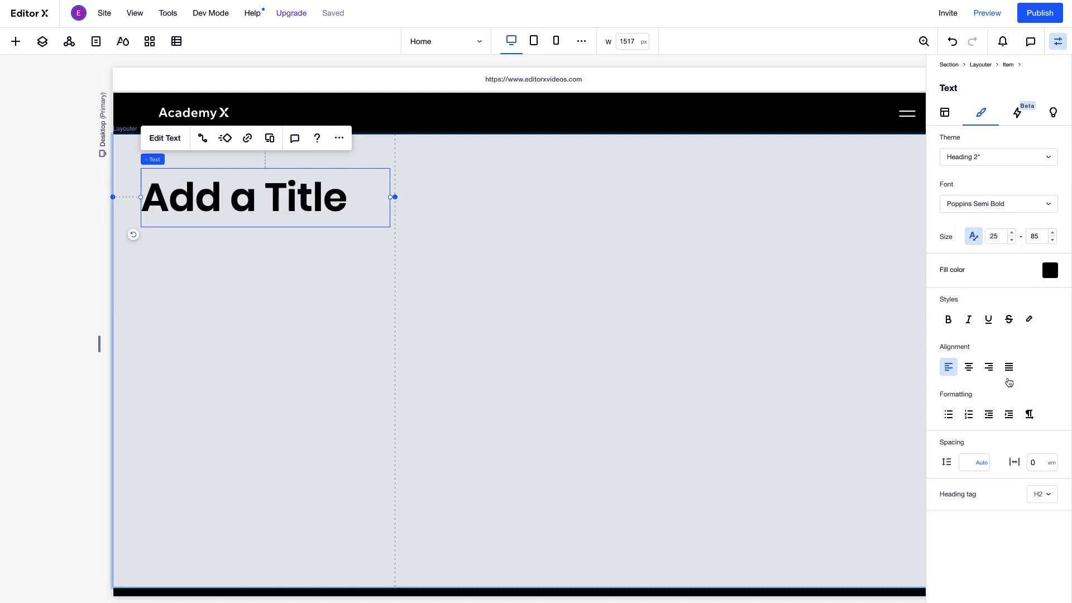
left_click(975, 463)
type("1.1")
key("Return")
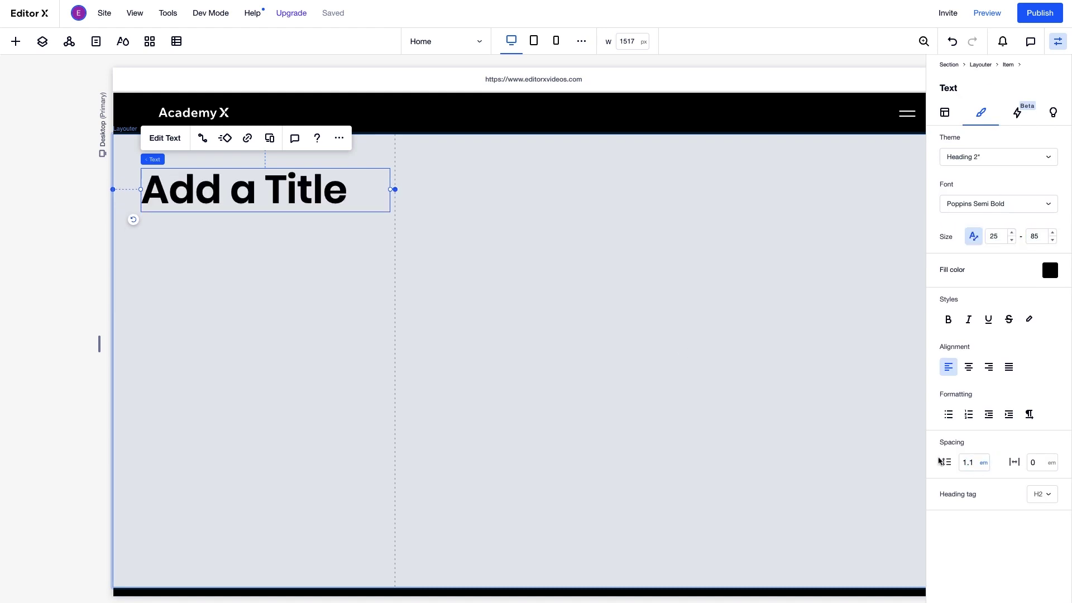
Step: Place a mountain image in the right column, stretched to fill its cell
left_click(15, 42)
left_click_drag(128, 193, 595, 323)
left_click(677, 266)
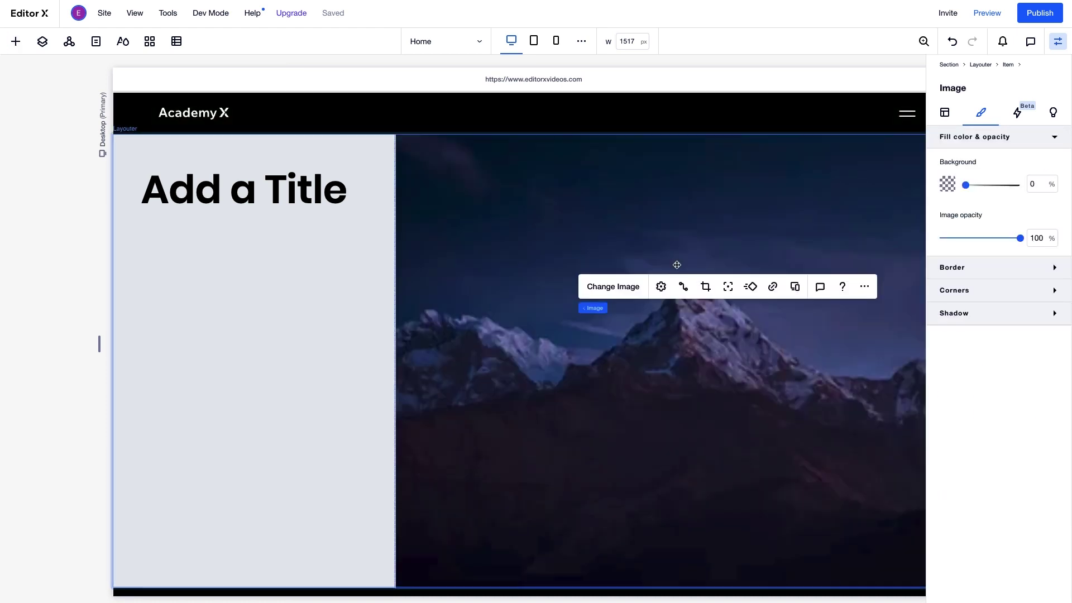
Step: Make the slide item's background white
left_click(353, 334)
left_click(948, 199)
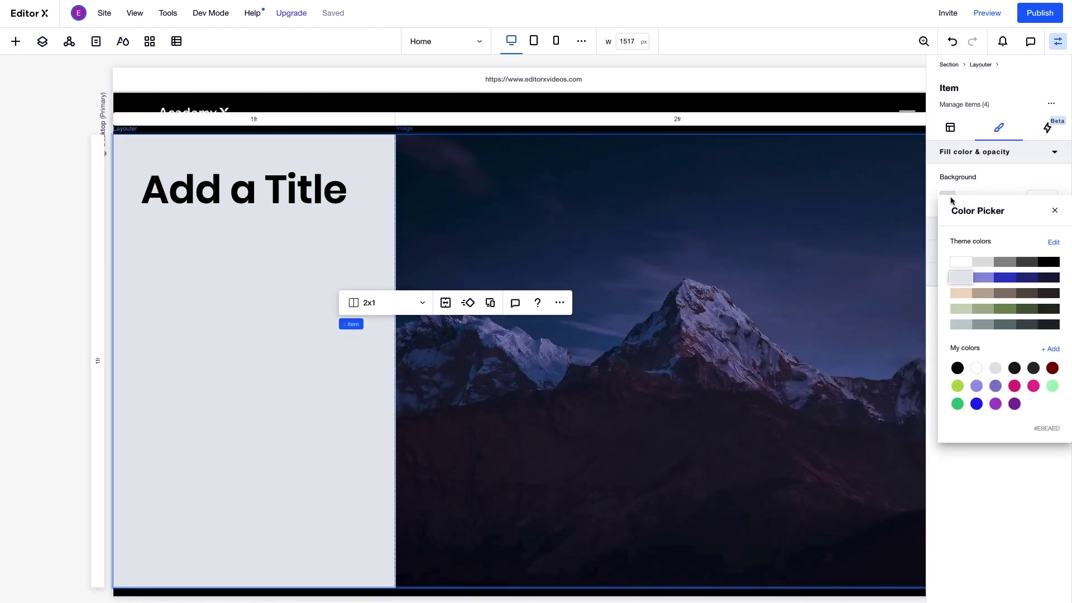
left_click(963, 262)
left_click(1055, 211)
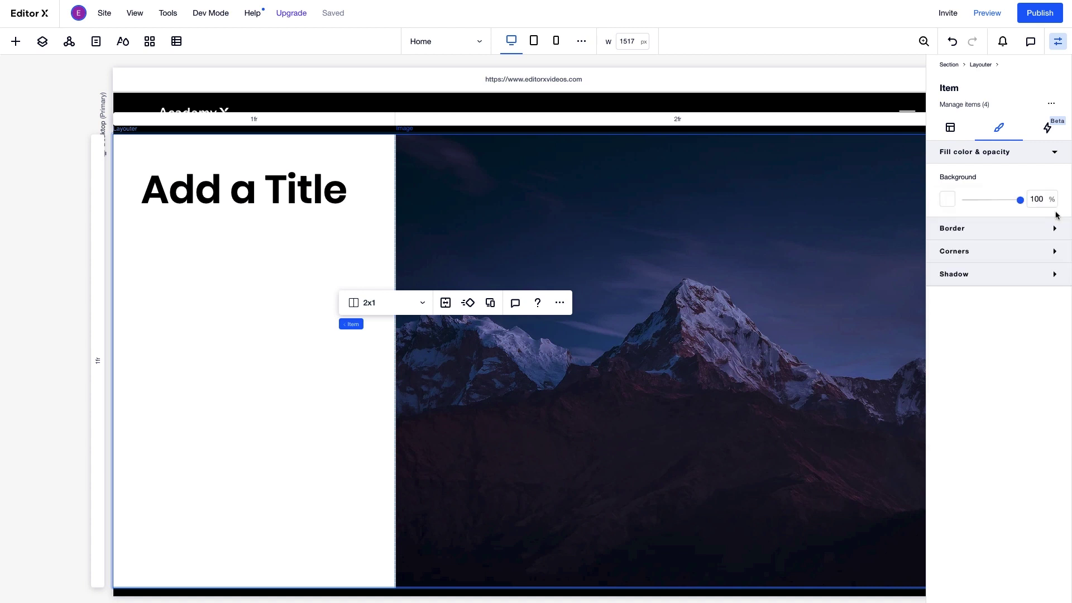
Step: Rename the first Layouter item to 'Designed item'
left_click(1051, 106)
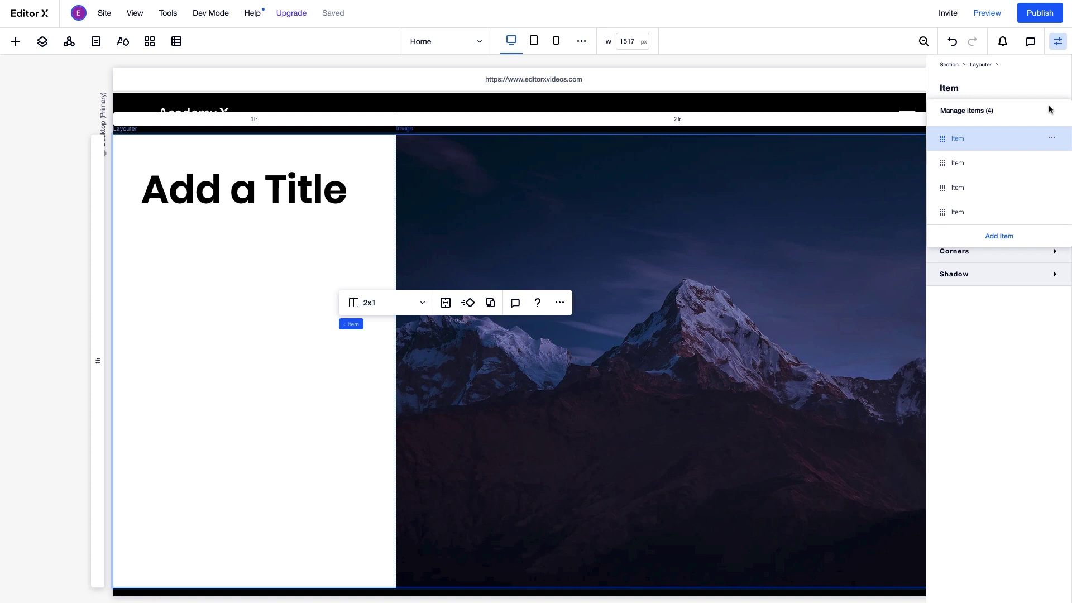
left_click(1052, 139)
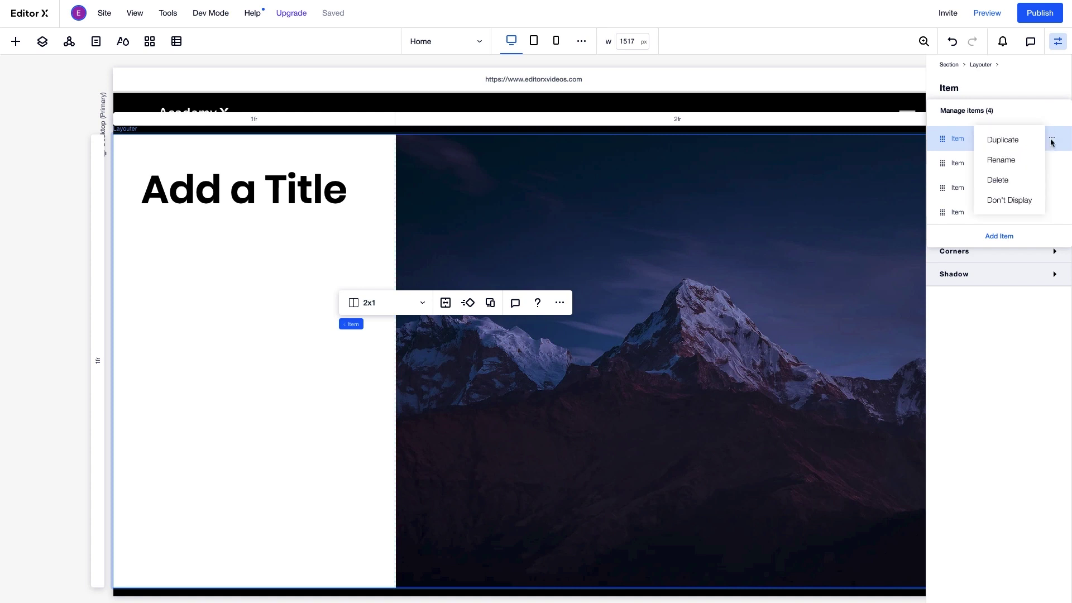
left_click(1023, 160)
type("De")
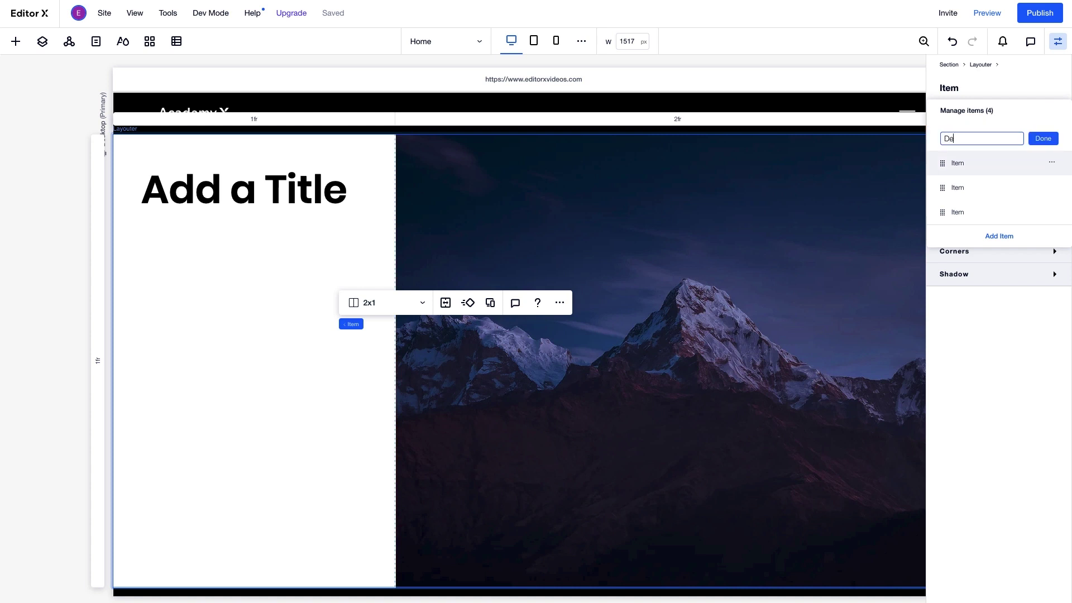
type("signed item")
key("Return")
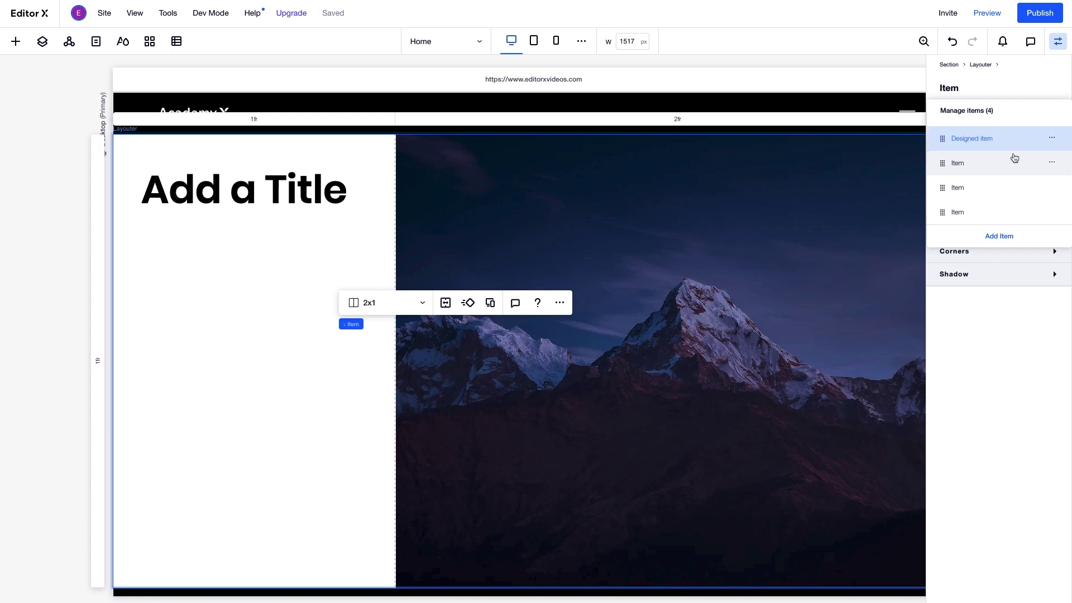
Step: Duplicate the Designed item twice
left_click(1052, 141)
left_click(1033, 140)
left_click(1052, 163)
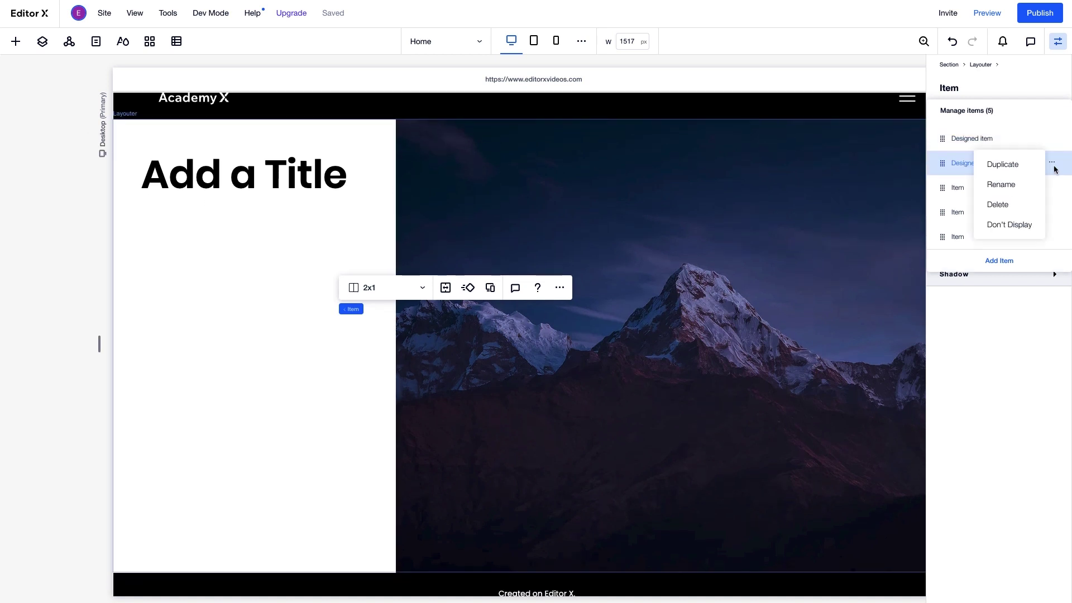
left_click(1029, 164)
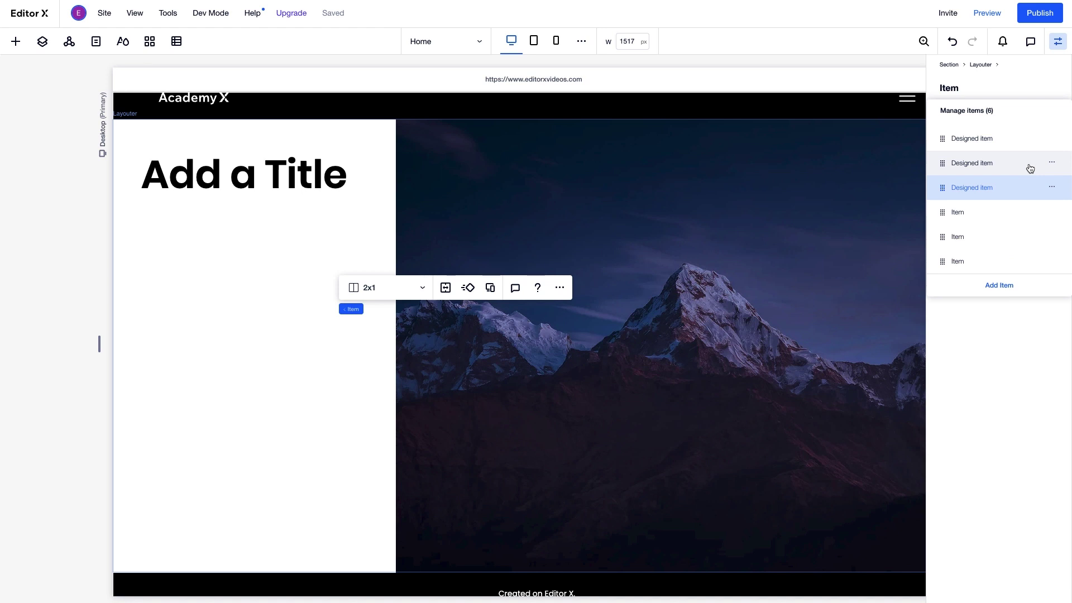
Step: Delete the three leftover plain Items
left_click(1052, 211)
left_click(1026, 252)
left_click(1052, 211)
left_click(1026, 252)
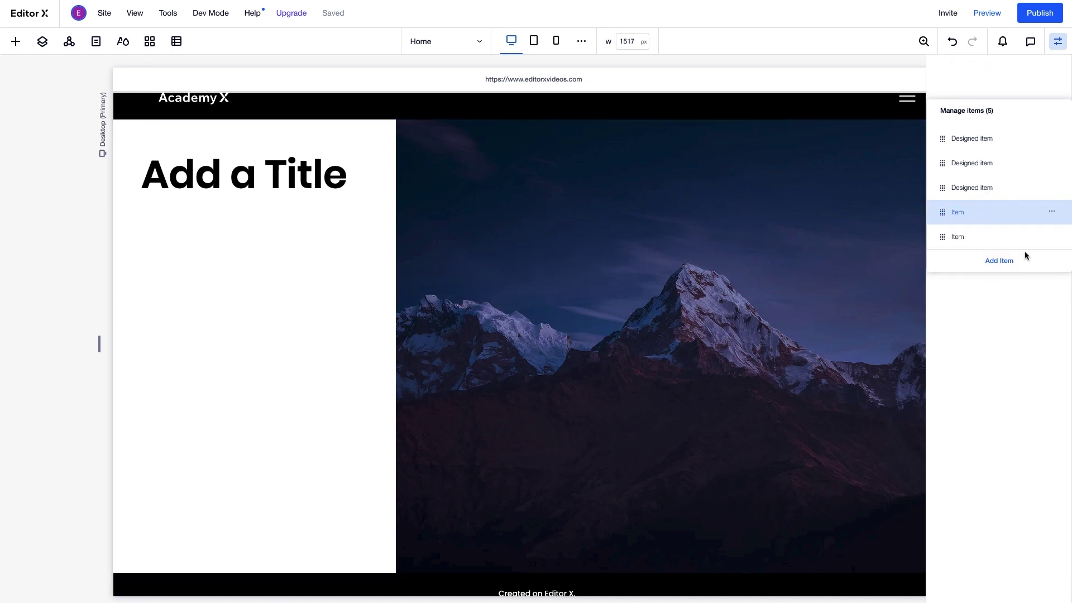
left_click(1052, 211)
left_click(1026, 253)
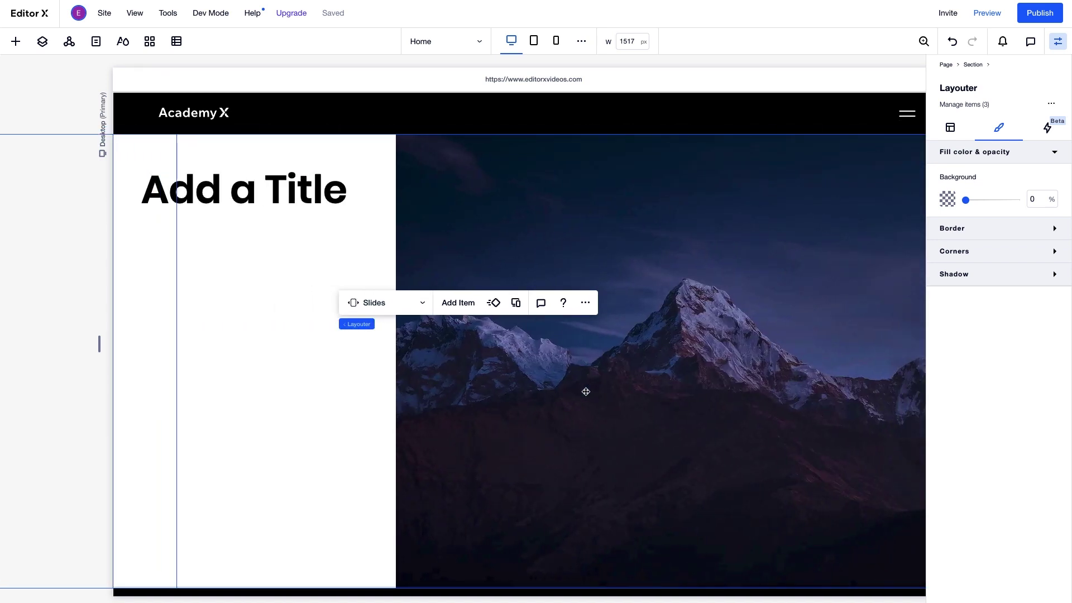
Step: Set the slideshow direction Left to Right, 1 item per slide, and hide the scrollbar
left_click(586, 391)
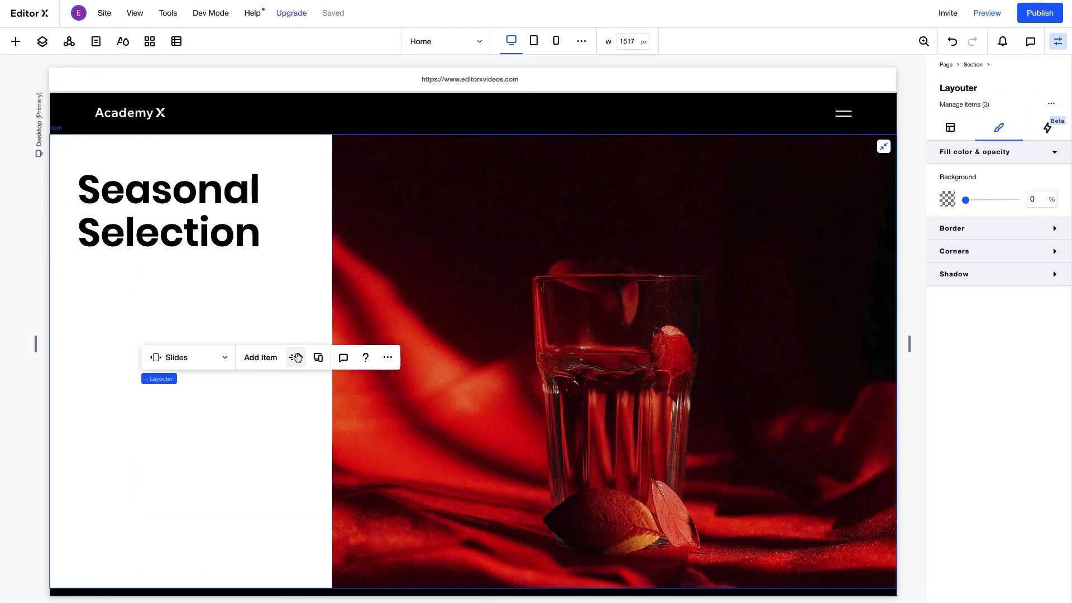
left_click(950, 128)
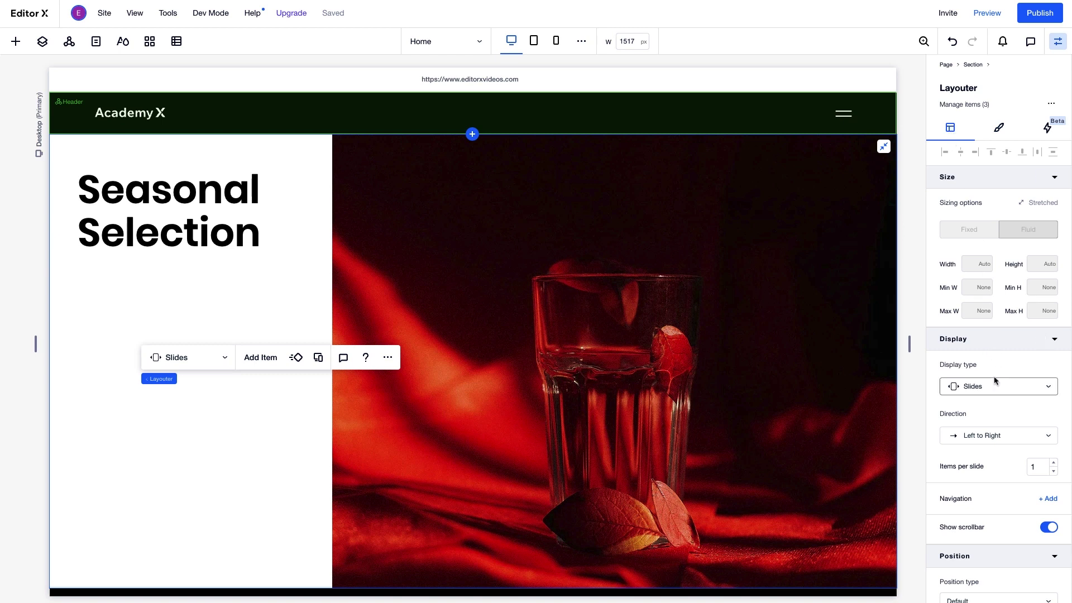
left_click(1000, 437)
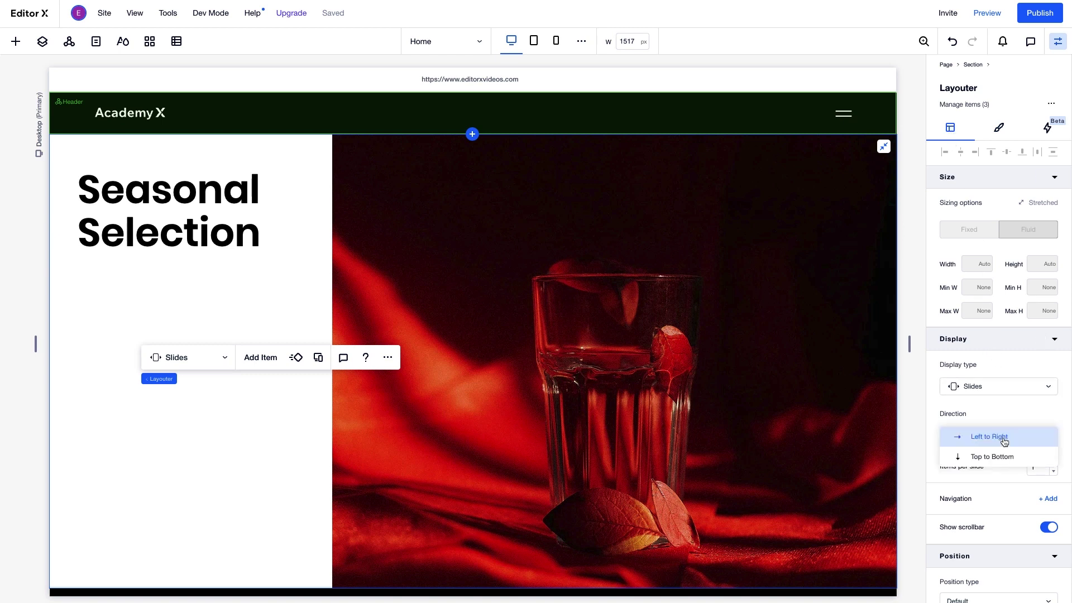
left_click(999, 436)
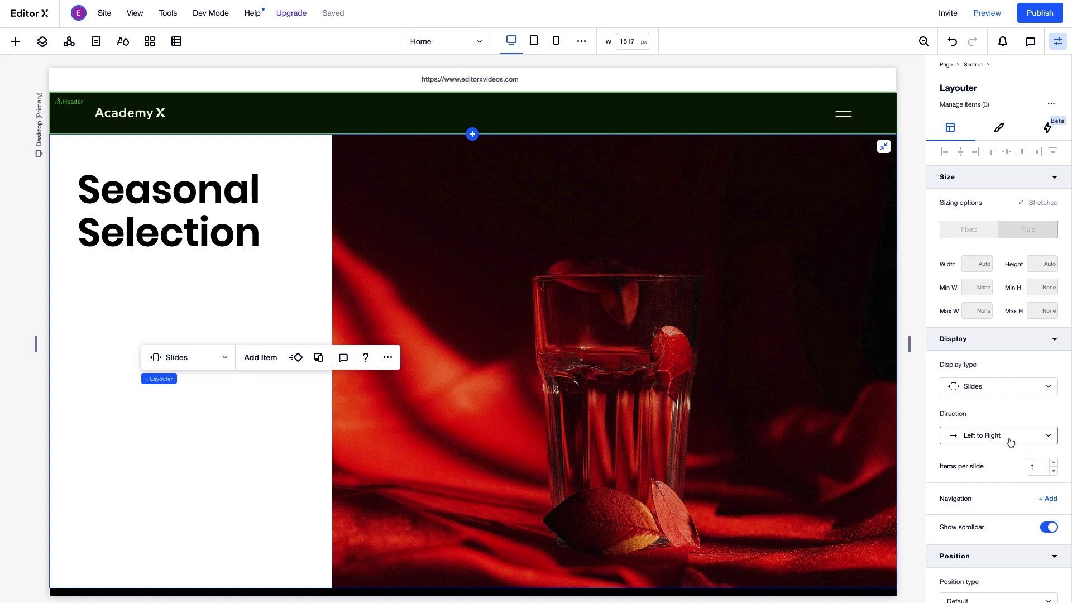
left_click(1042, 466)
key("Return")
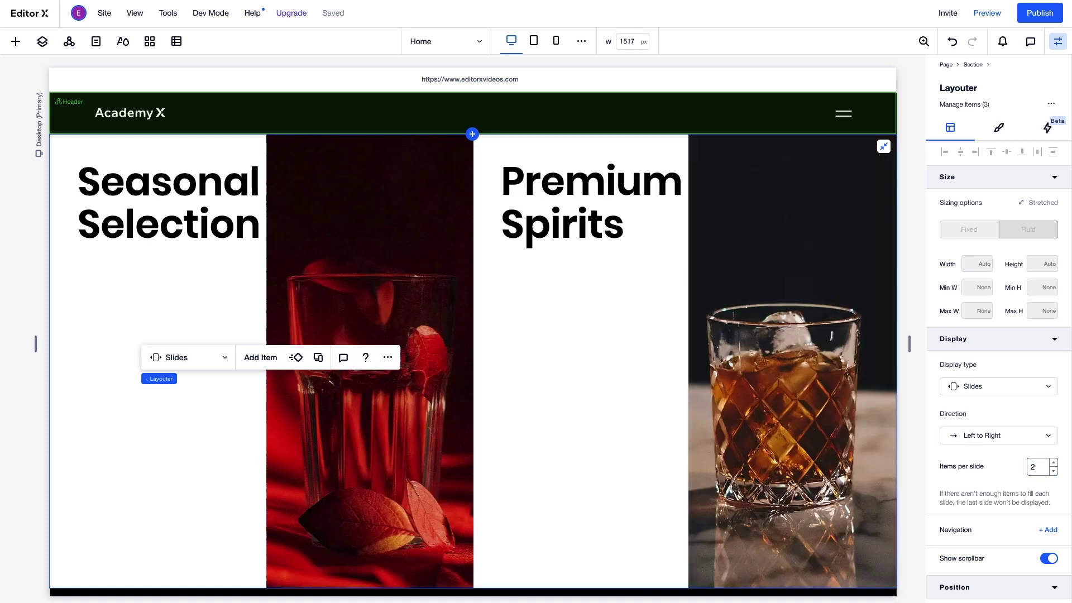
left_click(1053, 470)
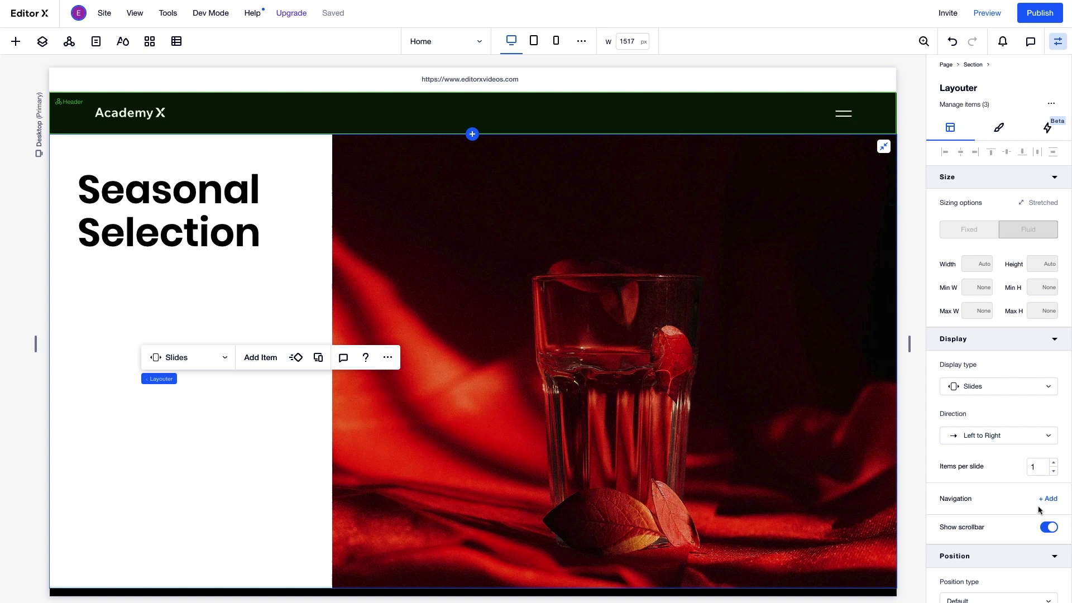
left_click(1050, 528)
Step: Add Prev and Next navigation buttons to the slideshow
left_click(1048, 498)
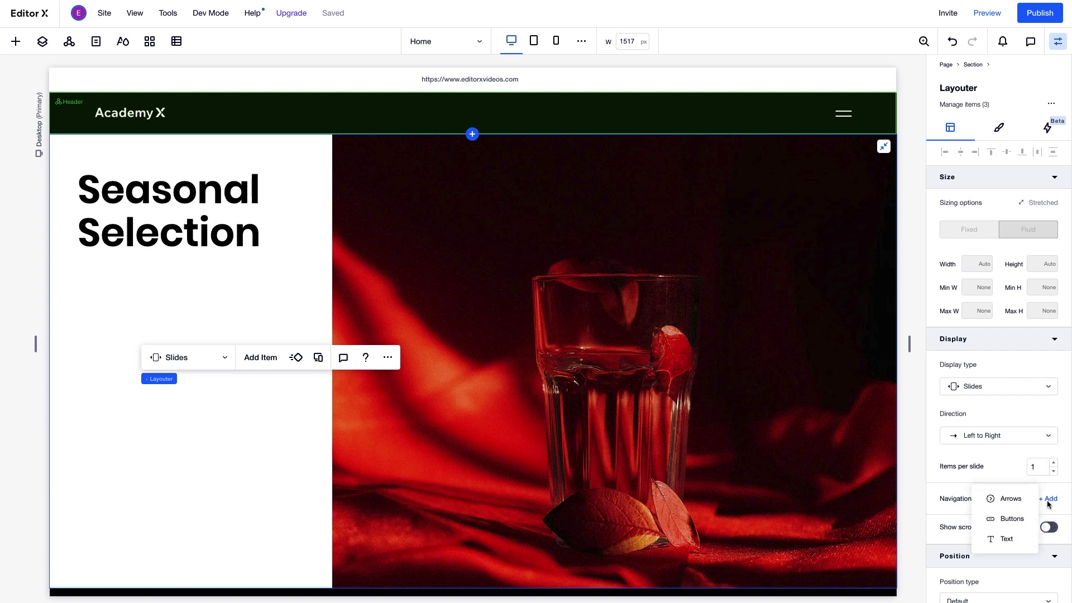
left_click(1023, 524)
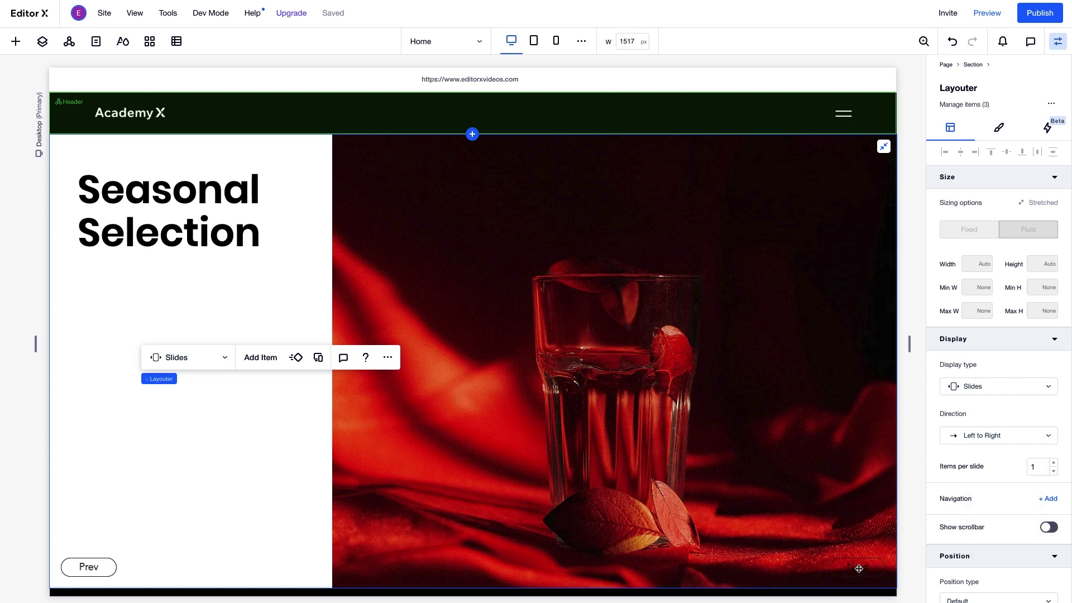
left_click(859, 569)
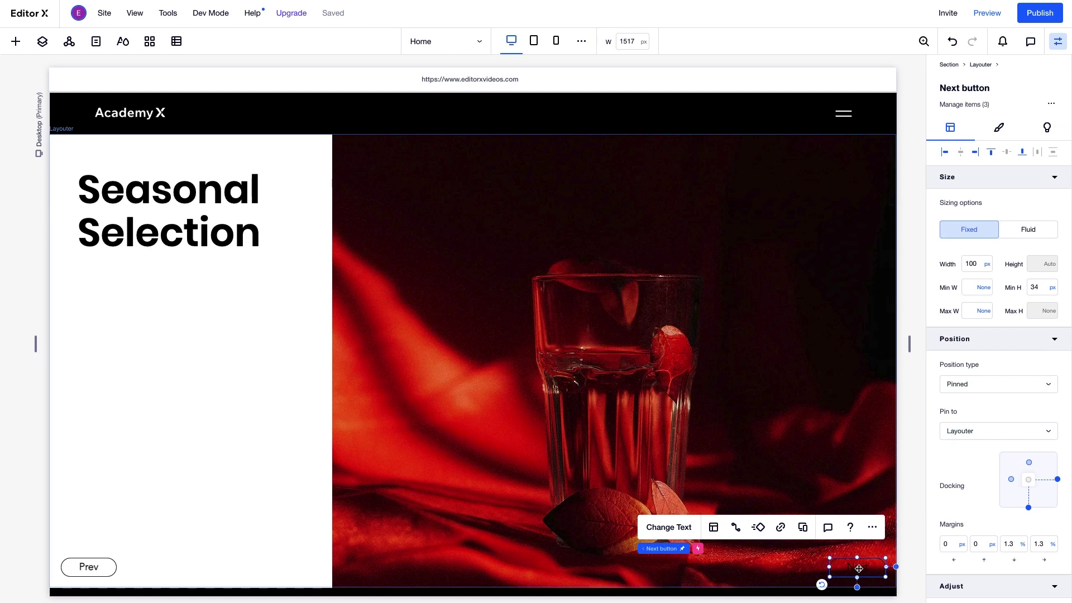
left_click(81, 575)
Step: Make Prev 70 px wide, docked top with 50 and 17% margins
left_click(972, 262)
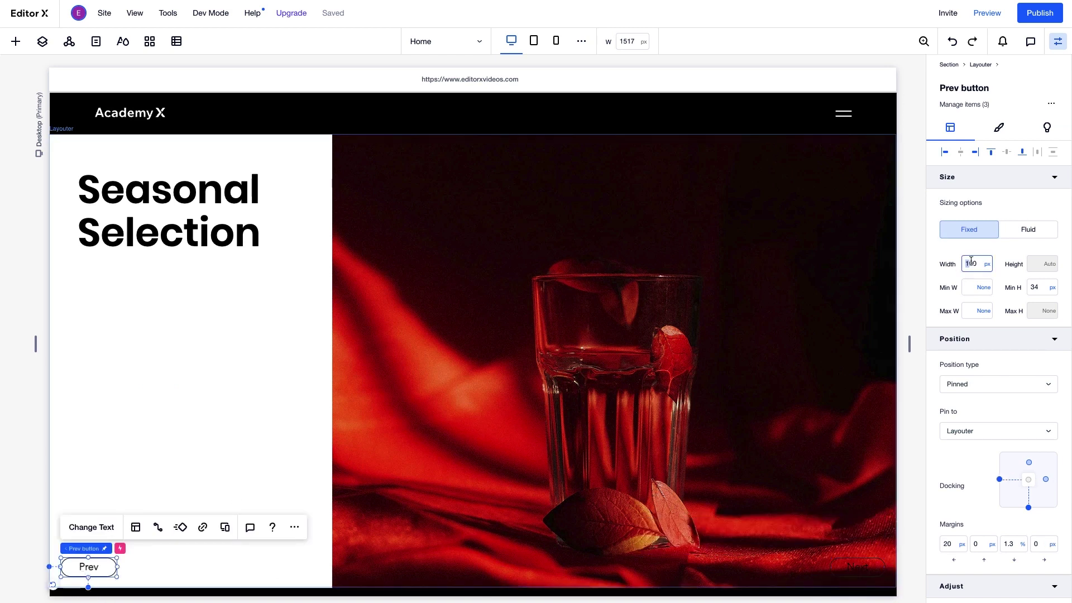
type("70")
key("Return")
left_click(1030, 452)
left_click(949, 544)
type("5")
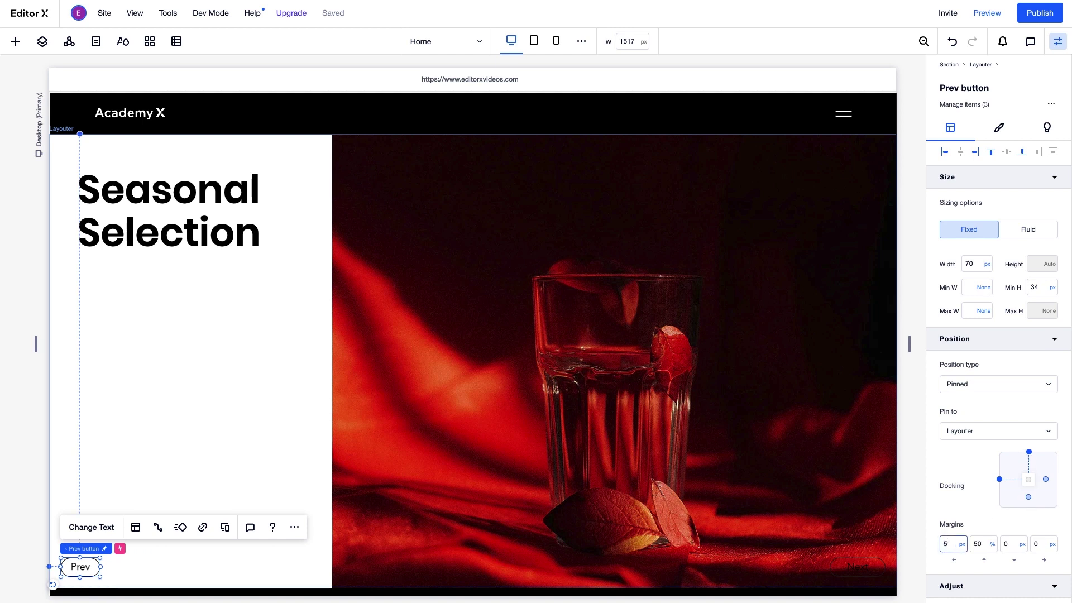
type("0")
key("Tab")
type("17")
key("Return")
Step: Make Next 70 px wide, docked top-left with 130 px and 17% margins beside Prev
left_click(857, 567)
left_click(975, 264)
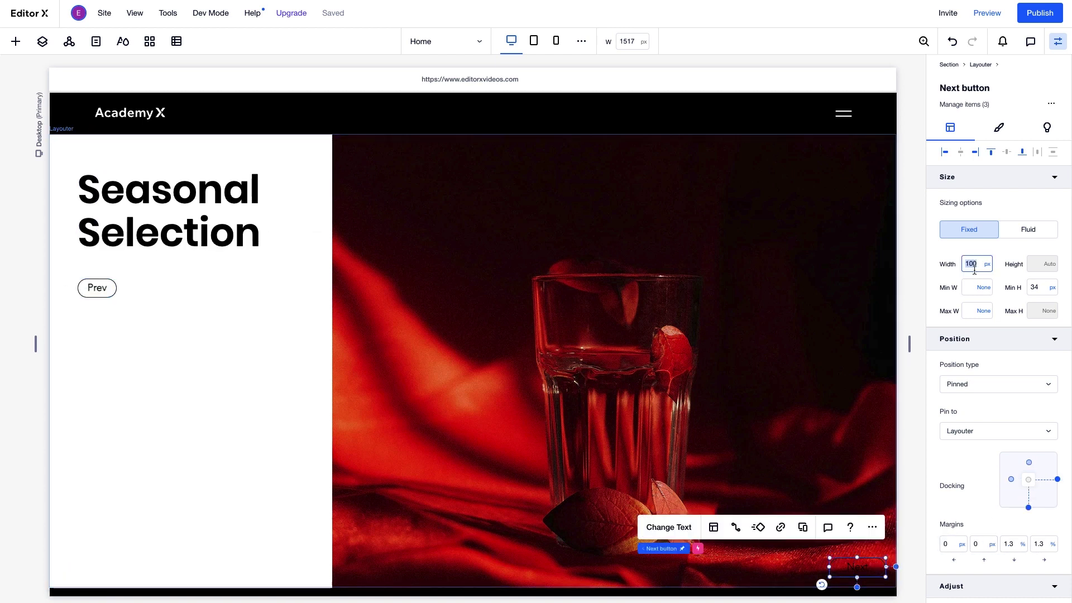
type("70")
key("Return")
left_click(1029, 452)
left_click(1000, 479)
left_click(951, 543)
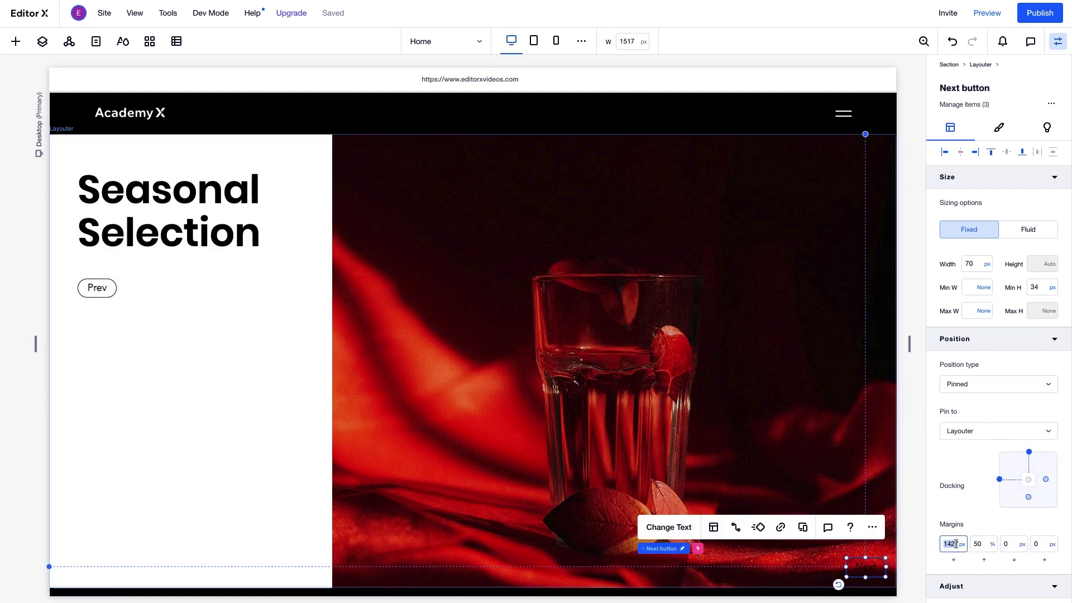
type("130")
key("Tab")
type("17")
key("Return")
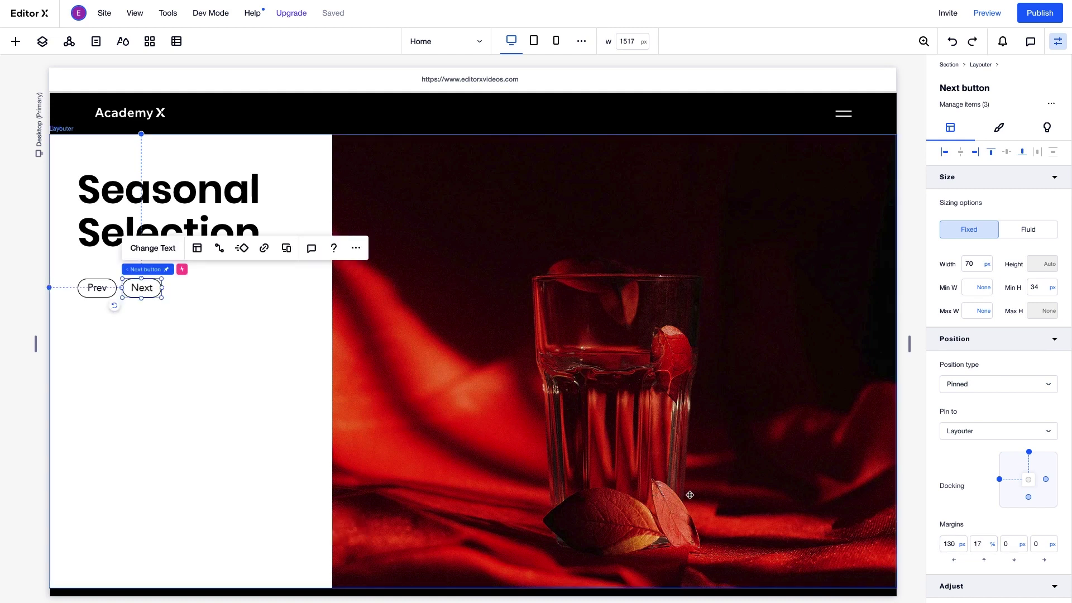
left_click(107, 296, "shift")
left_click(1034, 96)
Step: Give both buttons a 5 px corner radius and the Poppins Regular font
left_click(994, 247)
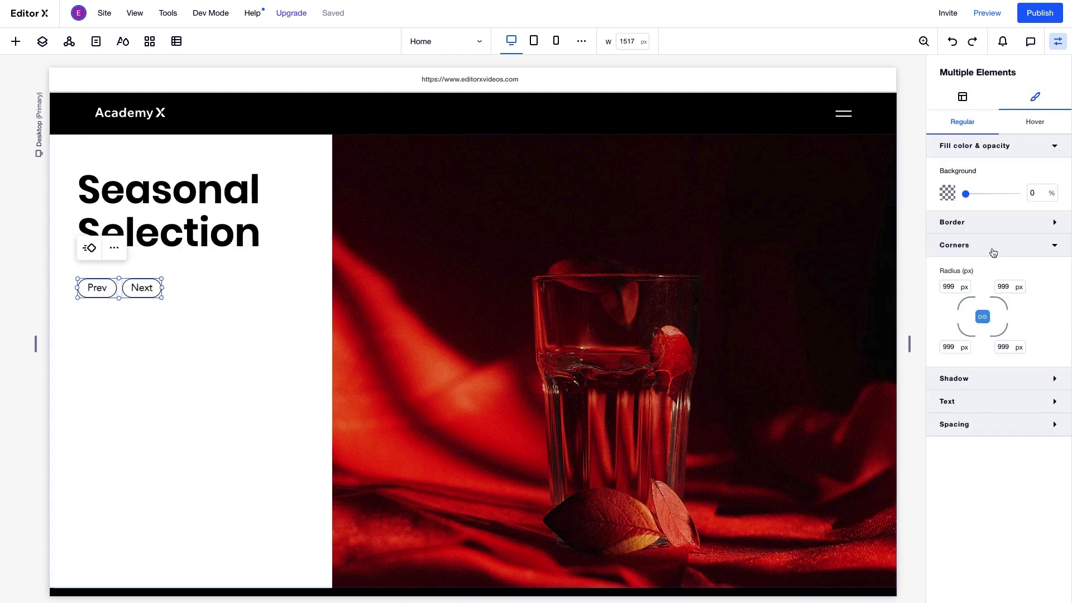
left_click(954, 287)
key("Return")
left_click(980, 401)
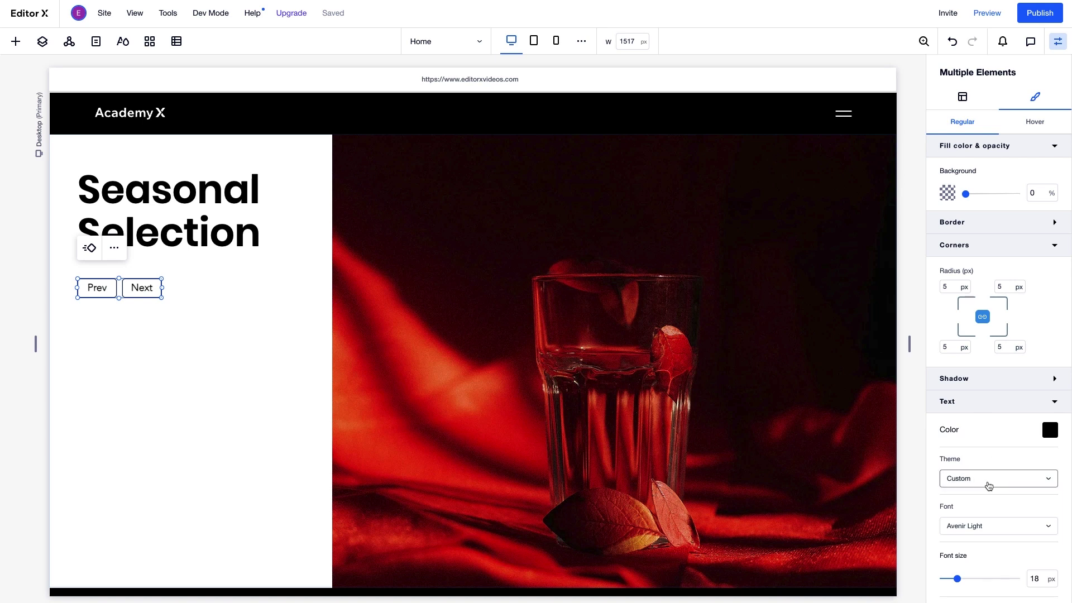
left_click(986, 484)
type("Poppins Regular")
key("Return")
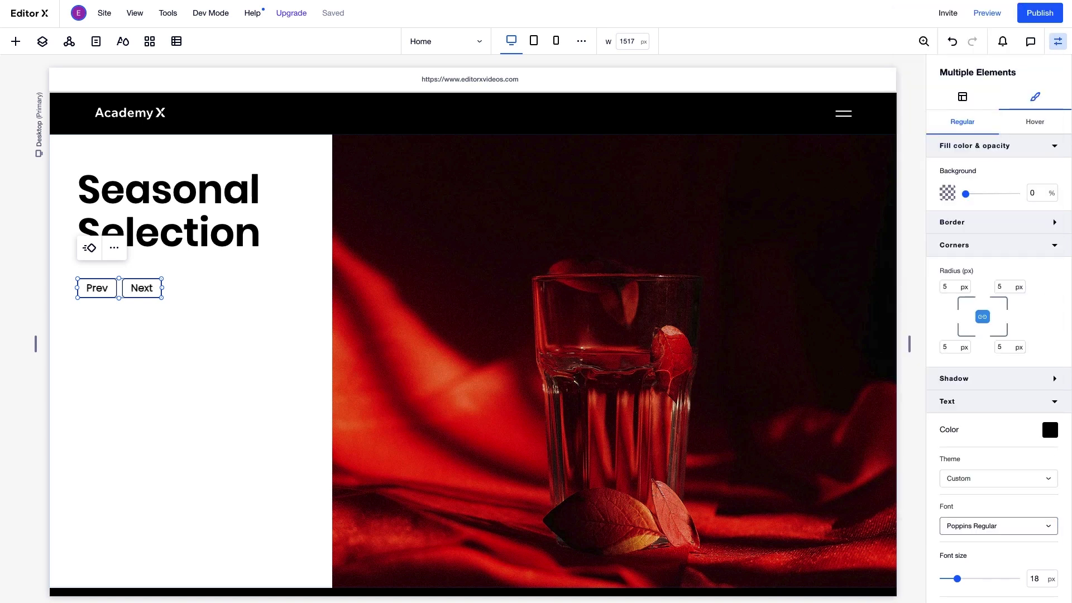
Step: Style the buttons' hover with a light grey fill and black text, then preview the page
left_click(1036, 123)
left_click(948, 192)
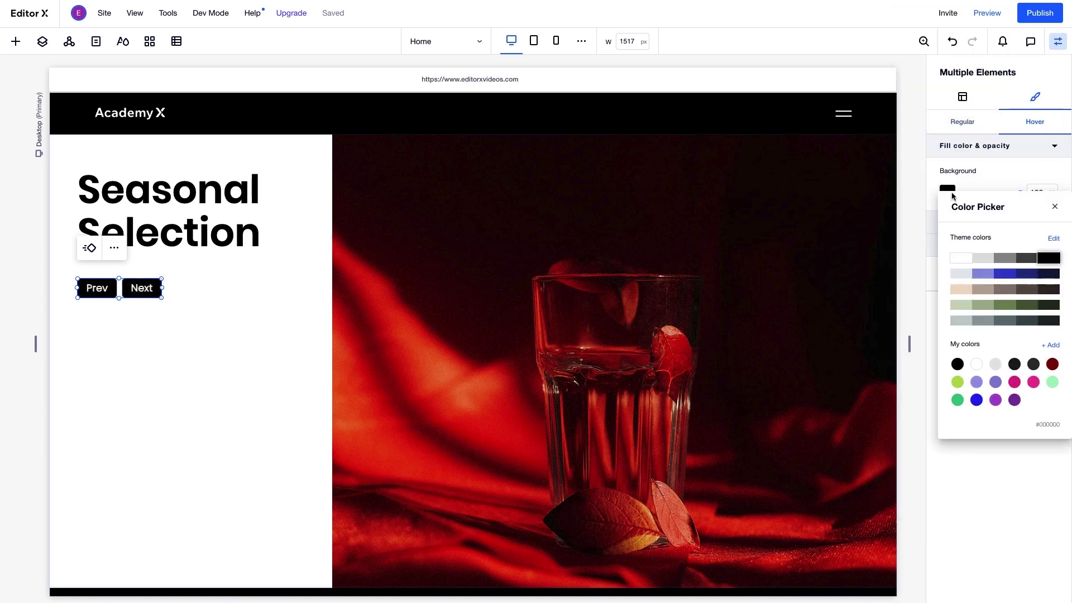
left_click(996, 366)
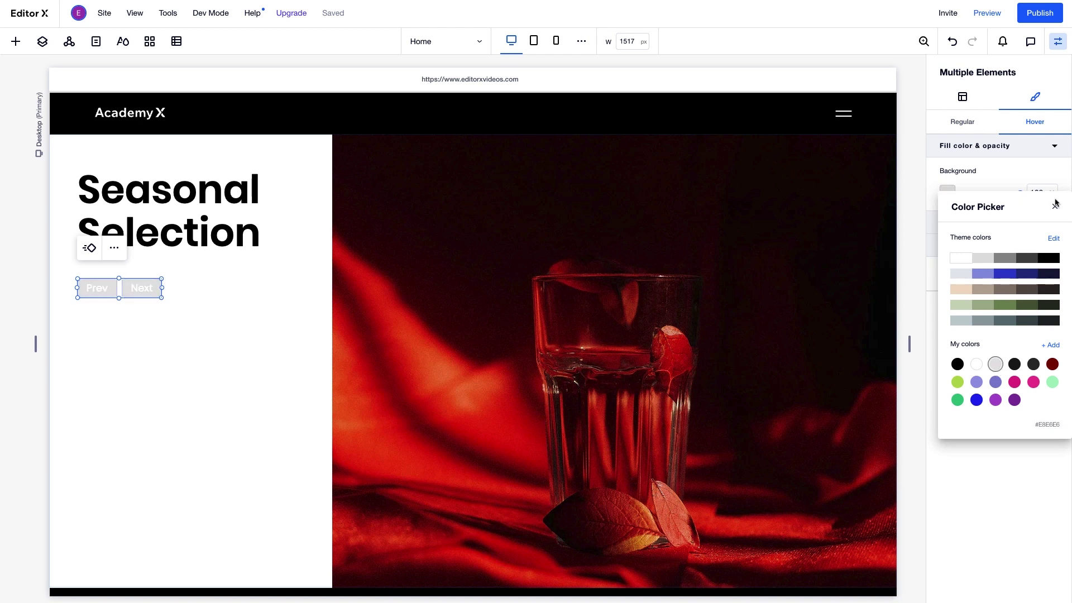
left_click(1056, 207)
left_click(1050, 272)
left_click(1049, 336)
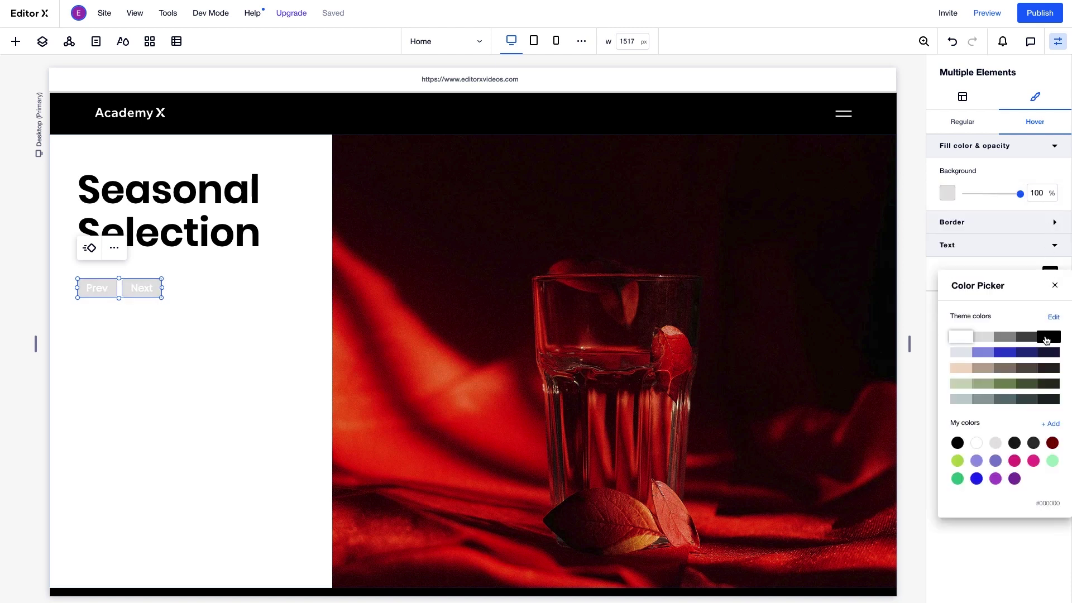
left_click(1055, 289)
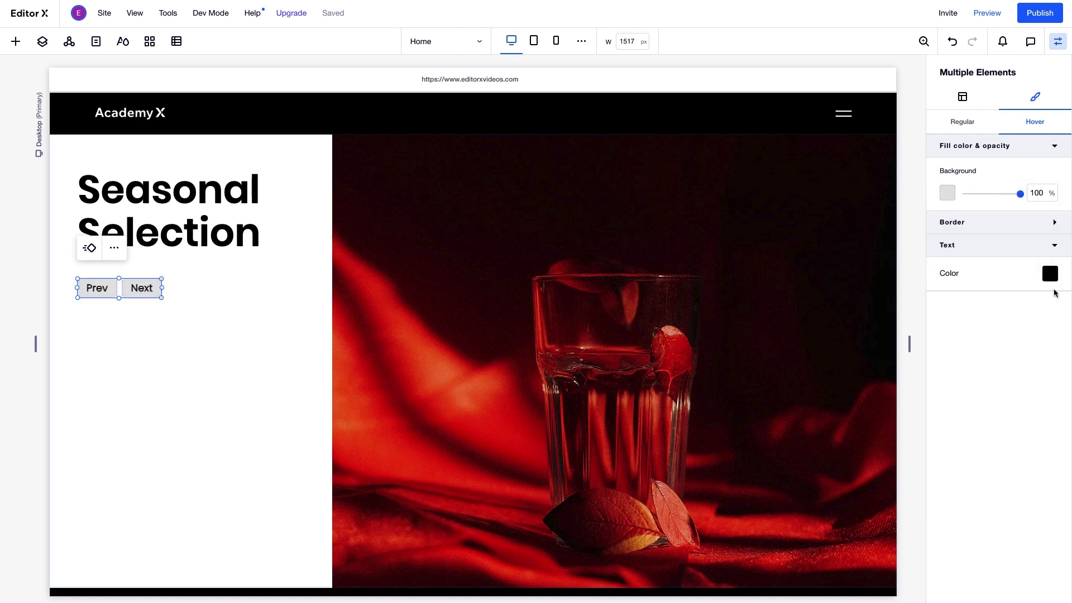
left_click(987, 13)
Step: Test the desktop slideshow with Next twice and Prev twice back to the first slide
left_click(142, 264)
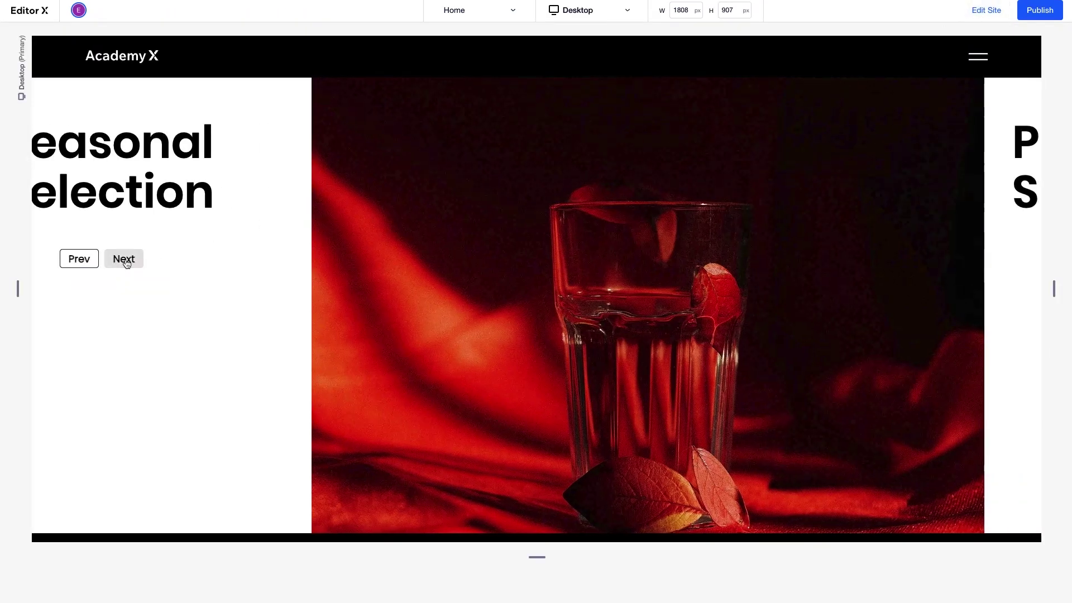
left_click(127, 263)
left_click(82, 263)
left_click(82, 263)
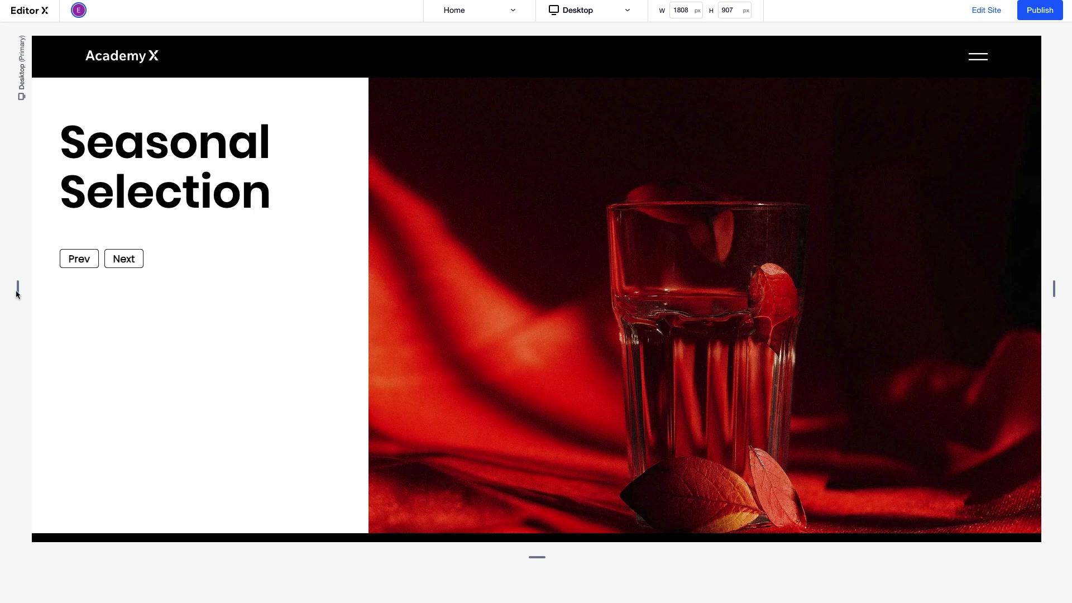
Step: Narrow the preview to tablet width, test Next and Prev, then return to editing
left_click_drag(18, 291, 331, 305)
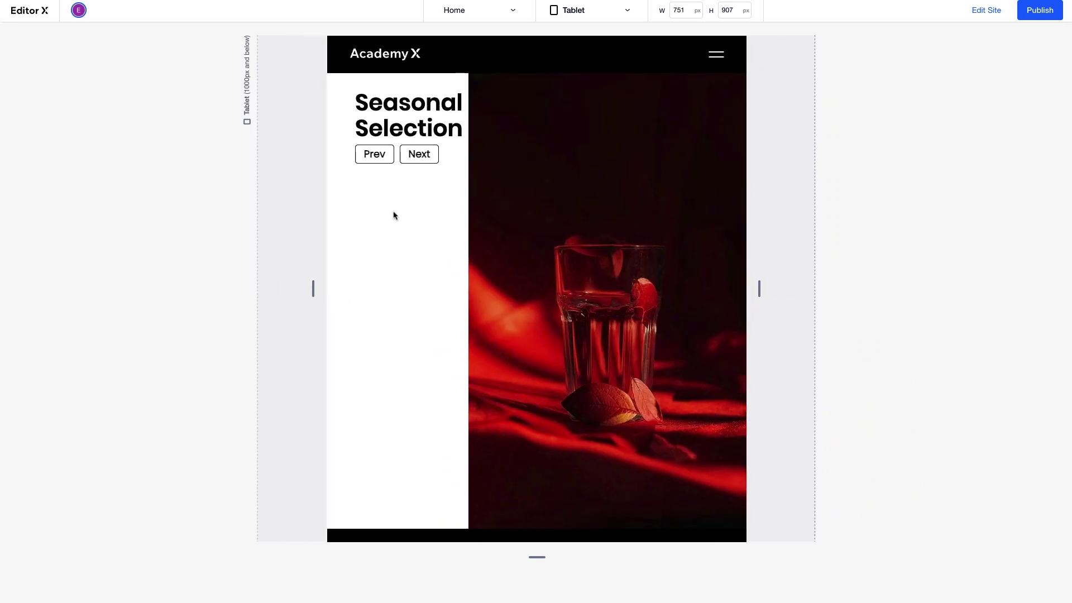
left_click(428, 159)
left_click(424, 156)
left_click(373, 158)
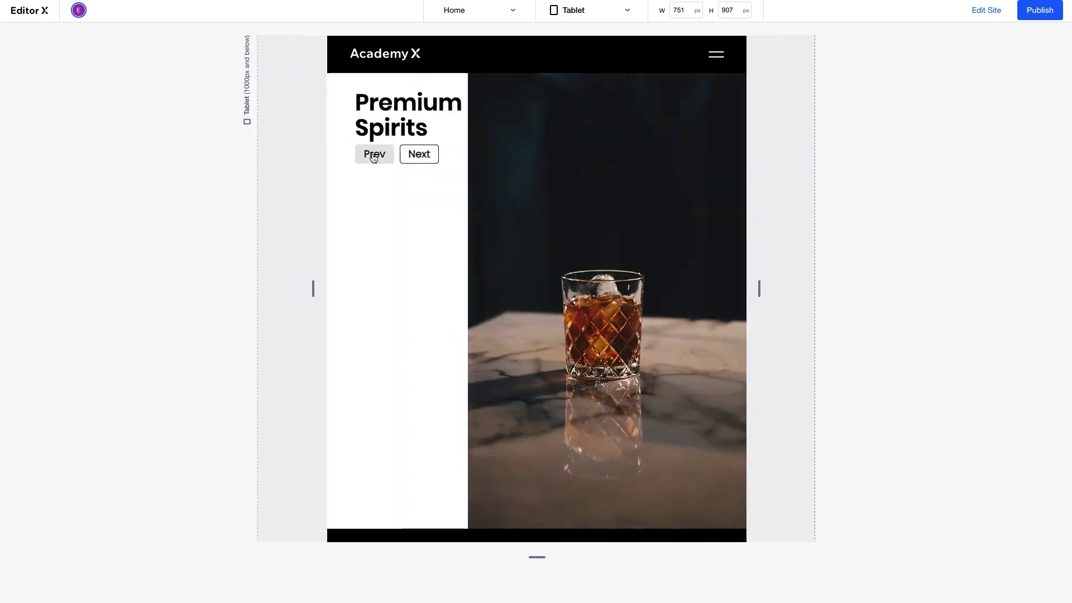
left_click(374, 158)
left_click(983, 12)
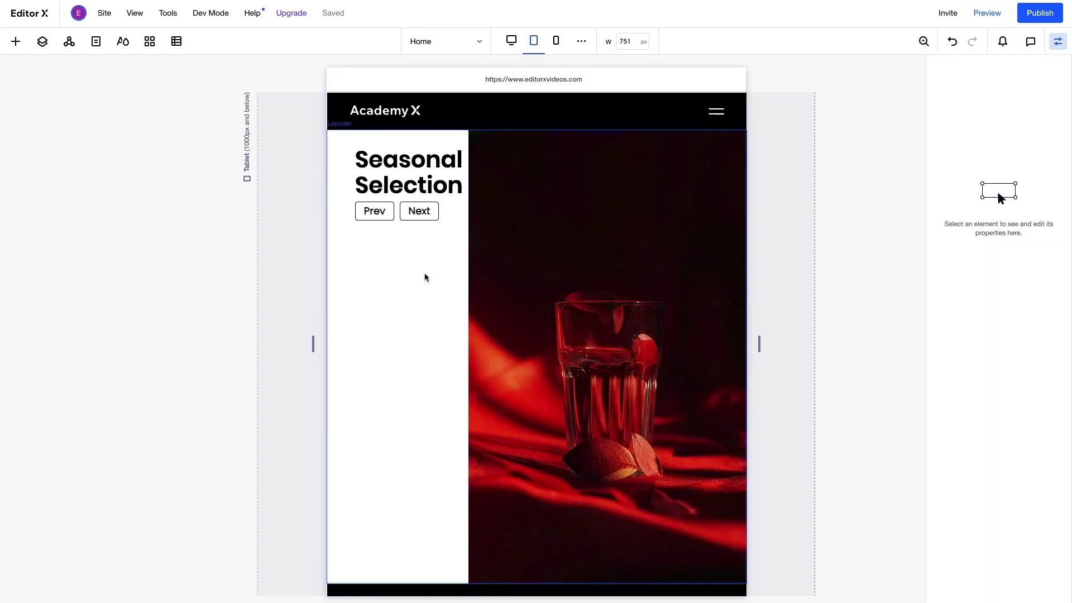
Step: At the 751 px tablet breakpoint, set the slideshow direction to Top to Bottom
left_click(426, 277)
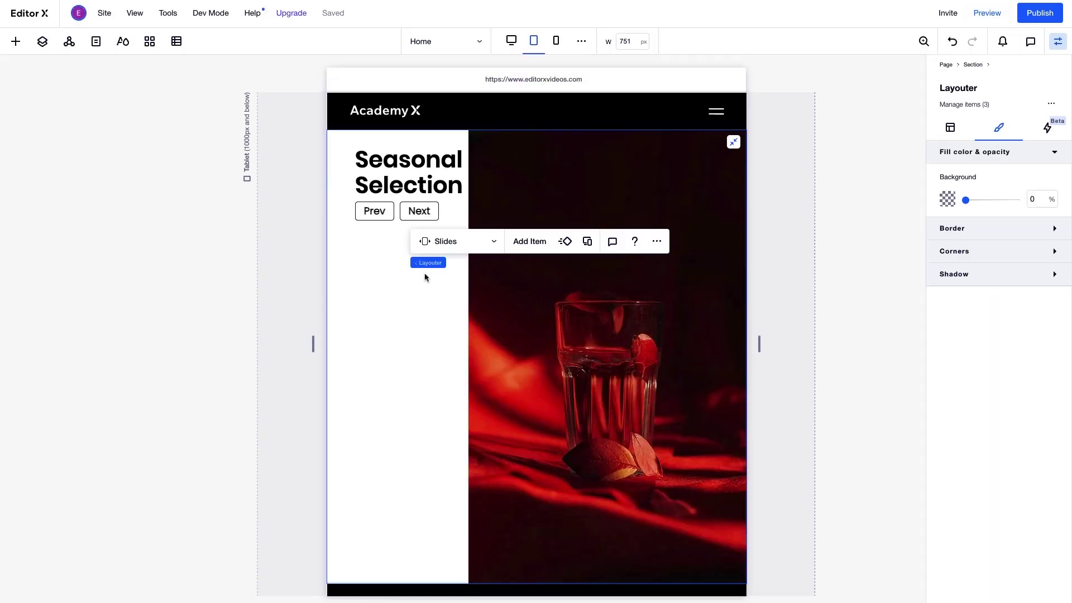
left_click(951, 127)
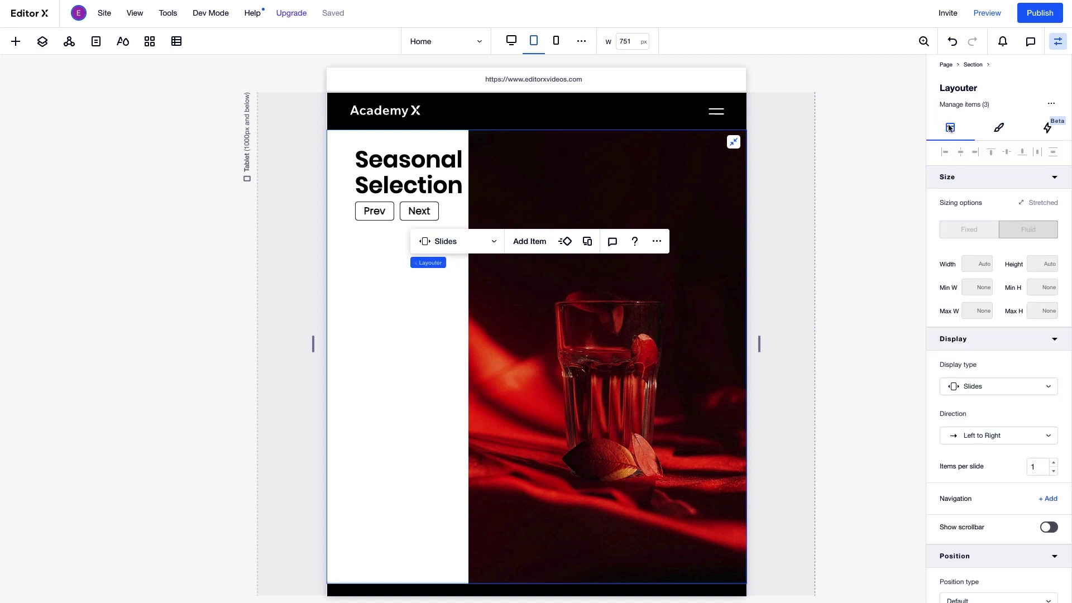
left_click(970, 439)
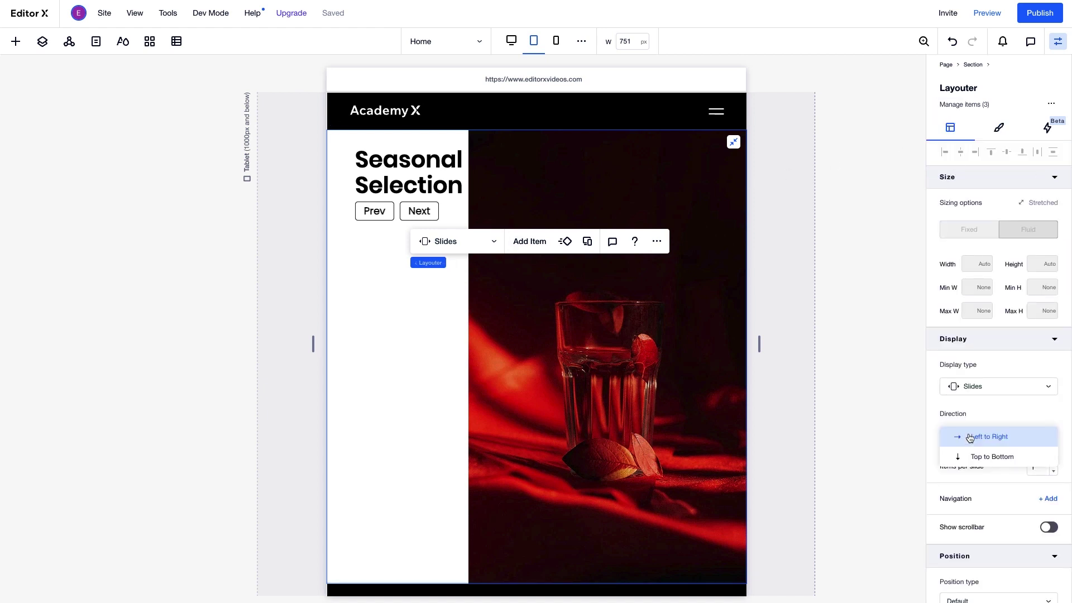
left_click(978, 457)
scroll(409, 441, "down", 10)
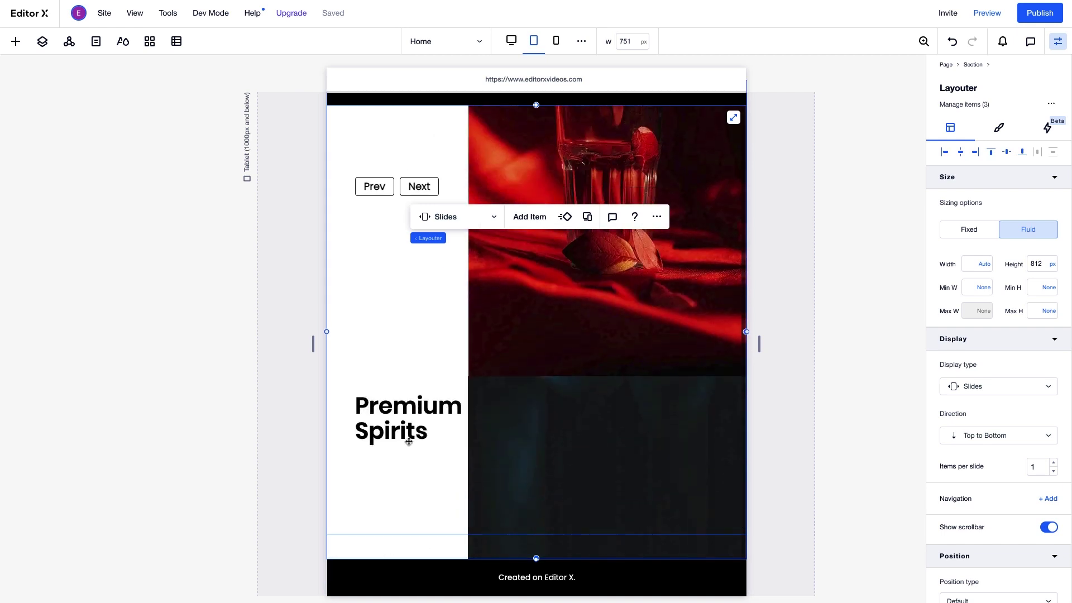
scroll(409, 442, "down", 3)
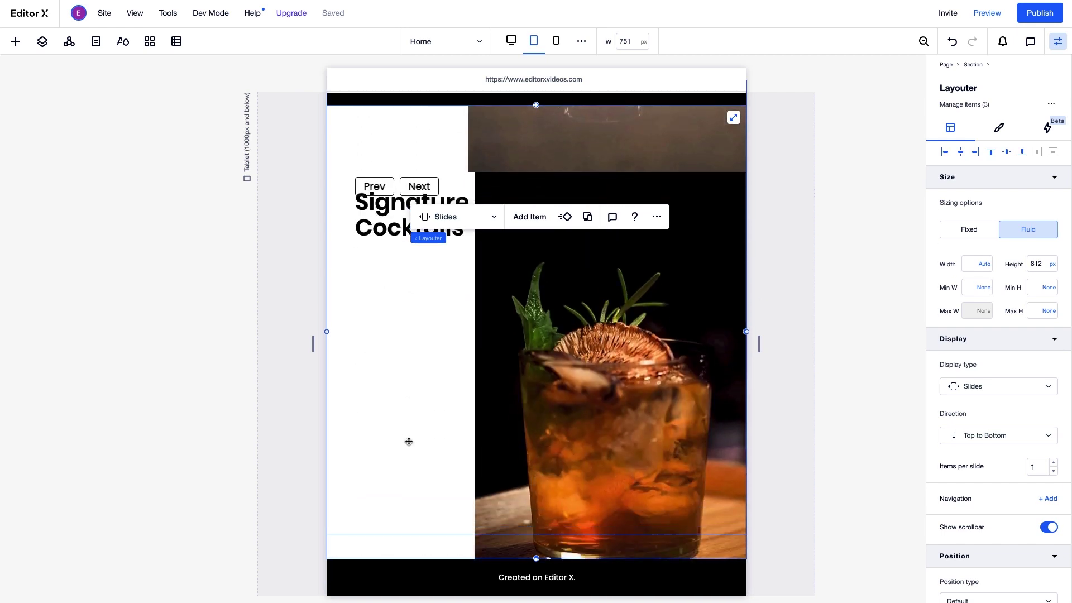
scroll(409, 441, "up", 5)
scroll(408, 442, "up", 2)
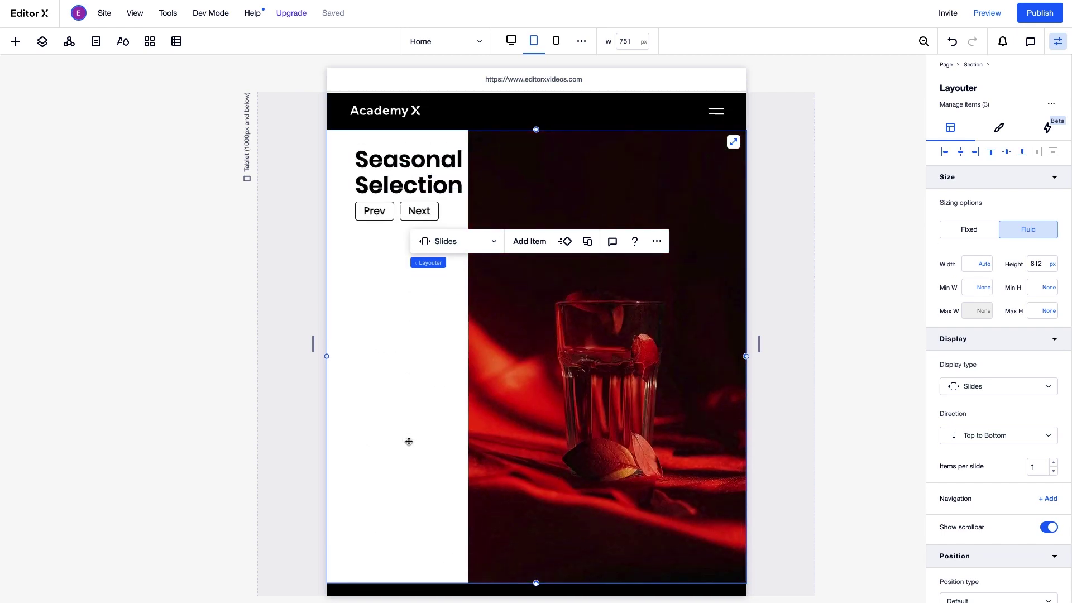
Step: Change the tablet slide item grid to 1x2 and cap row 1 at a 20% maximum
left_click(432, 411)
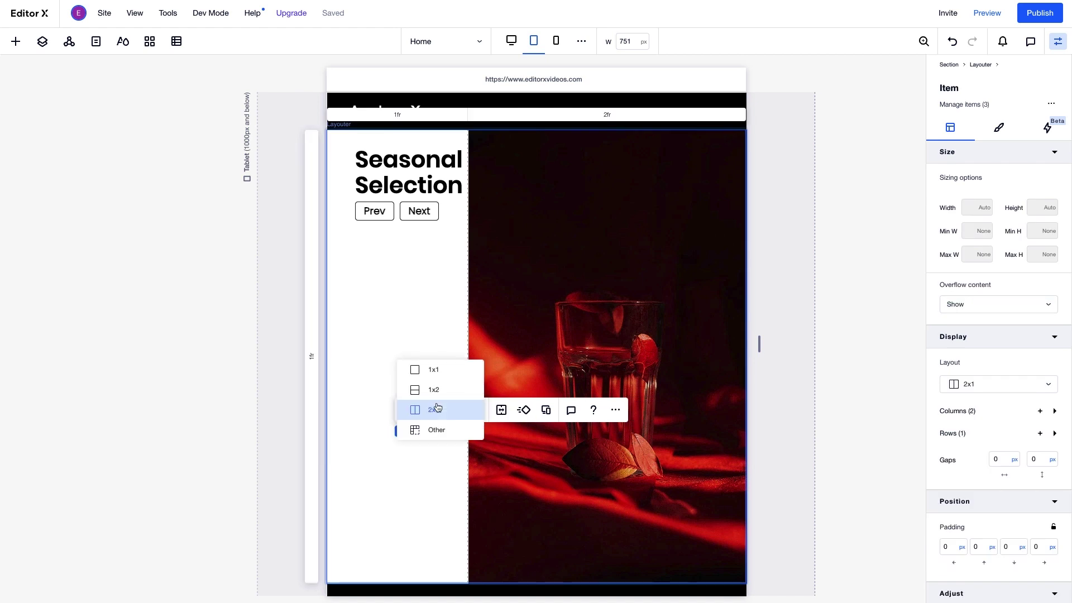
left_click(437, 390)
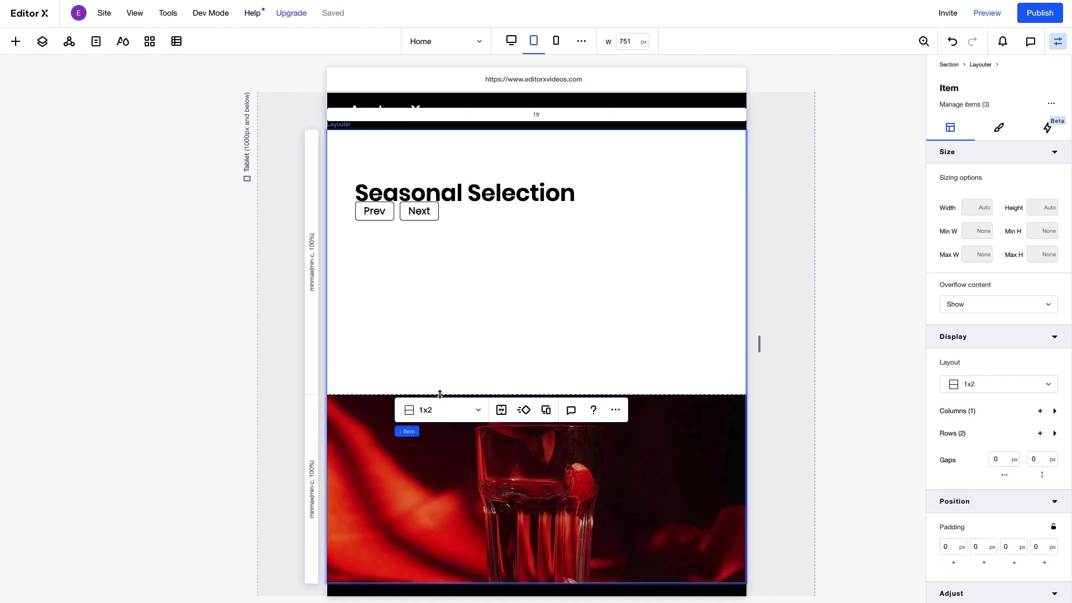
left_click(1005, 439)
left_click(1015, 459)
left_click(1017, 460)
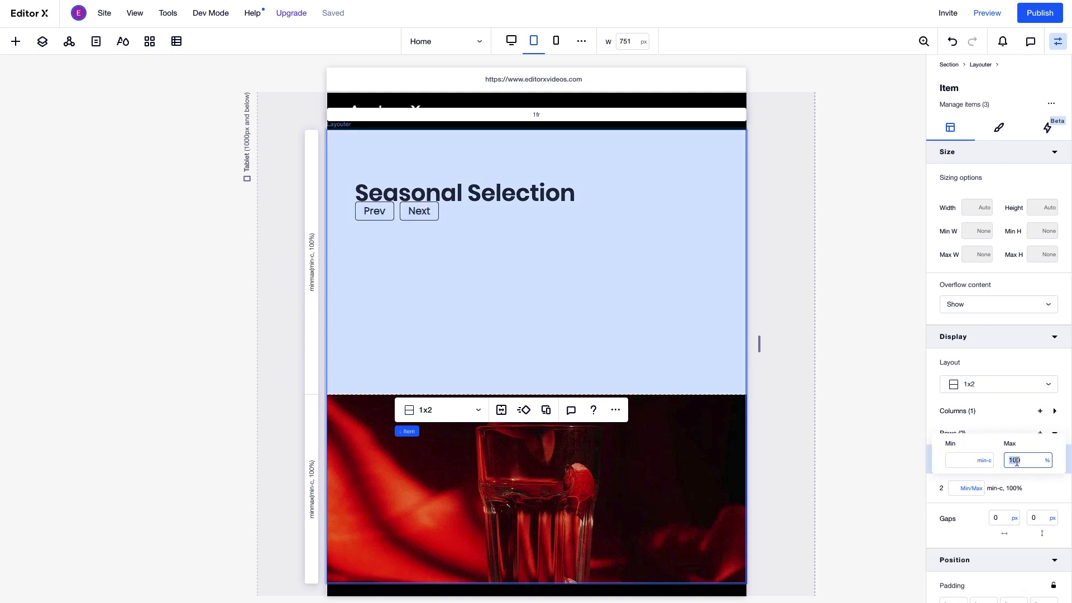
type("20")
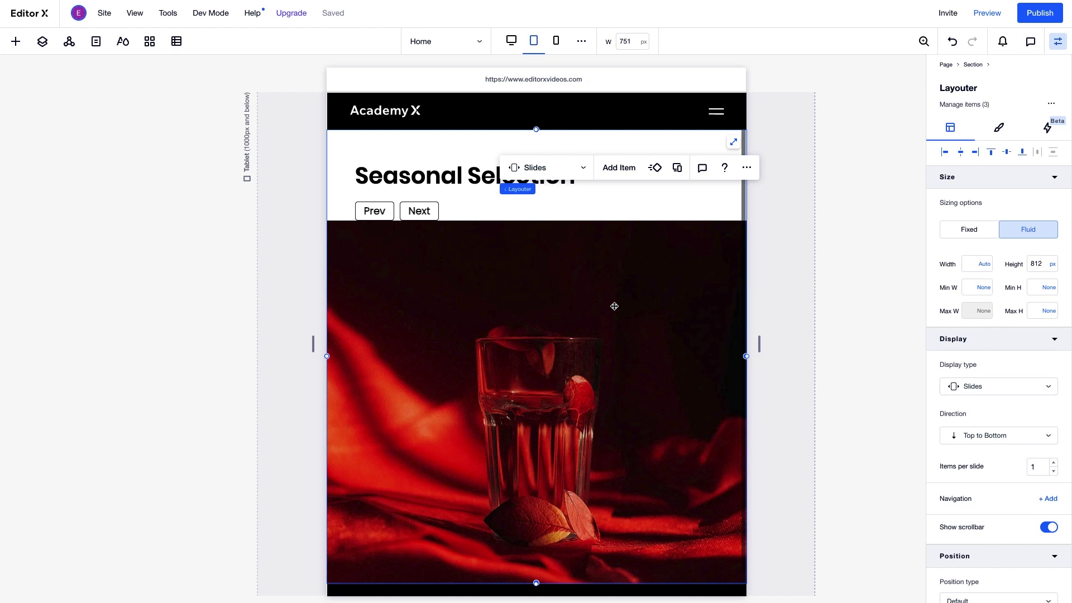
Step: Hide the Next button on the tablet layout with Don't Display
left_click(420, 210)
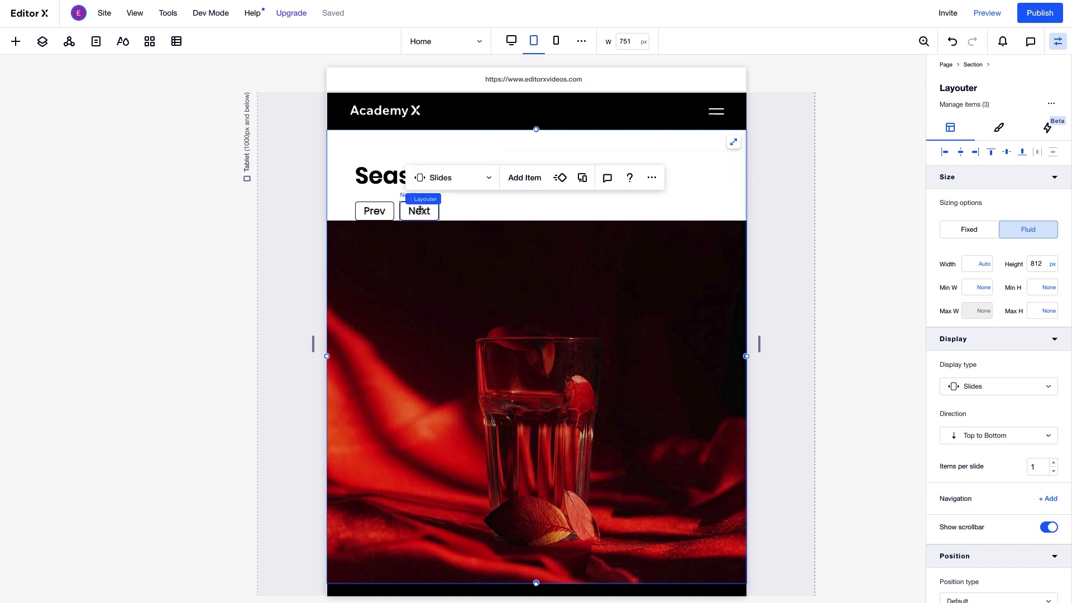
left_click(420, 210)
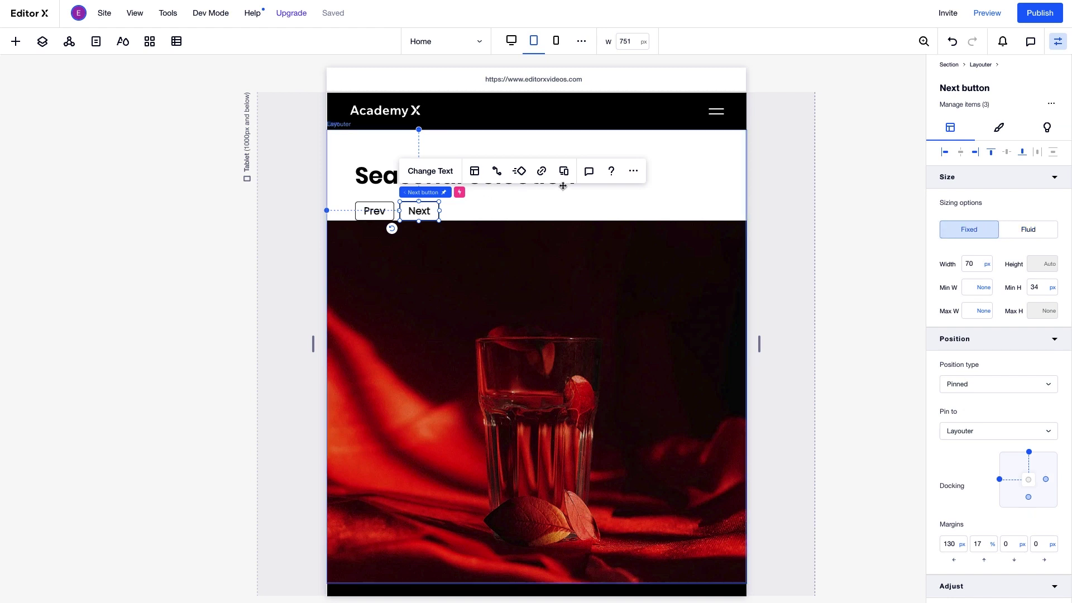
left_click(634, 171)
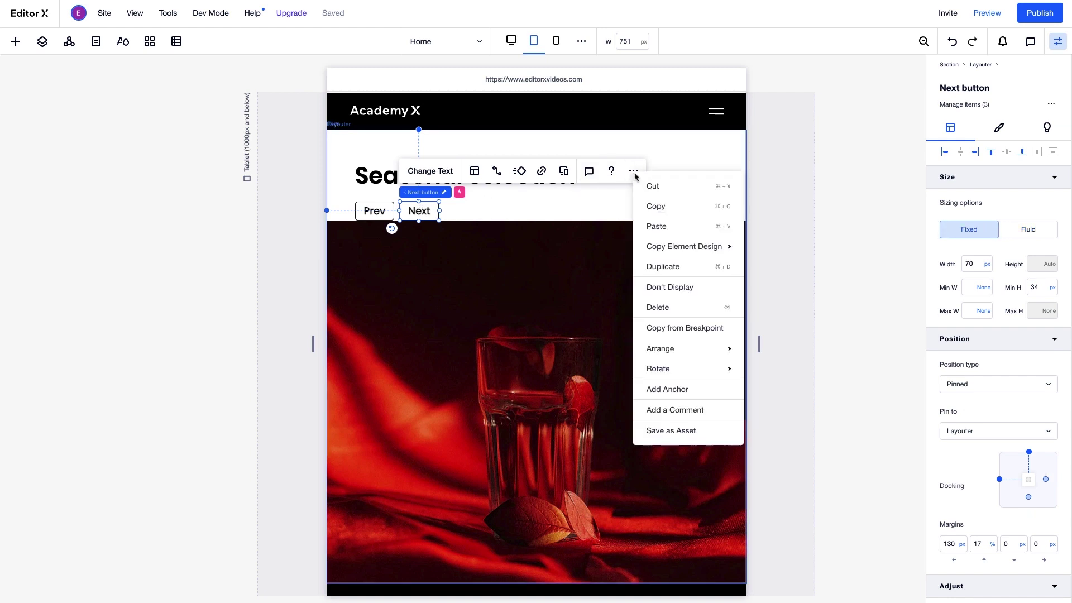
left_click(658, 288)
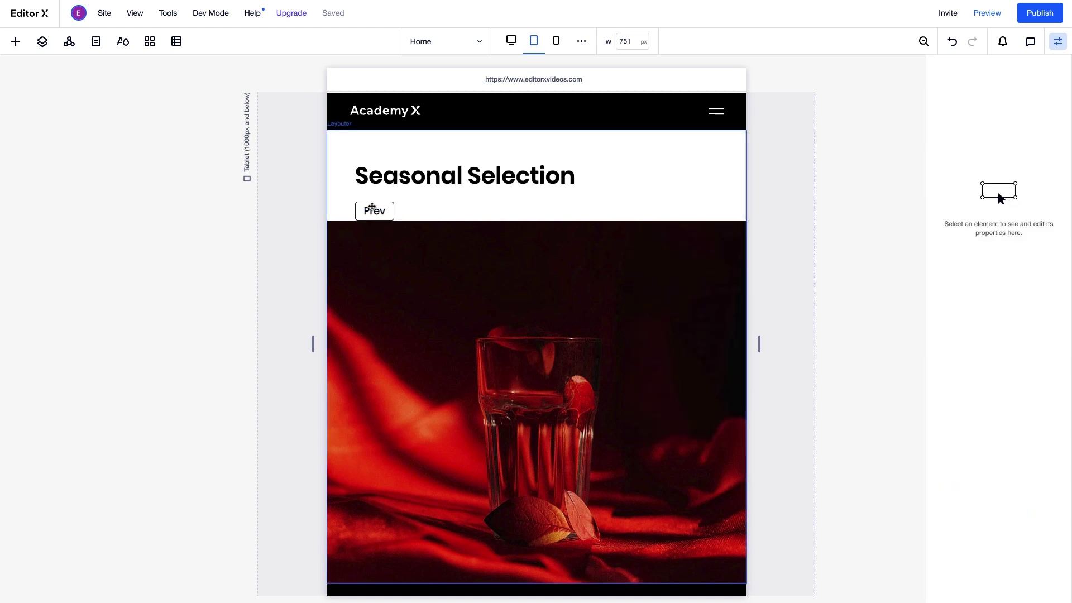
Step: Hide the Prev button on the tablet layout with Don't Display
left_click(372, 208)
left_click(372, 209)
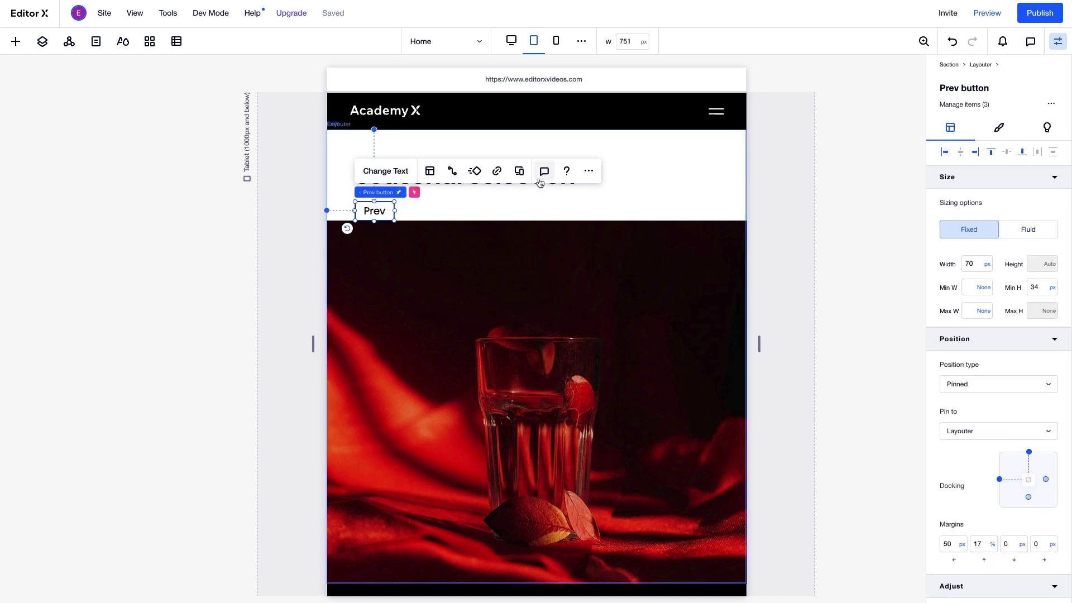
left_click(587, 171)
left_click(622, 282)
Step: Add up/down arrow navigation to the slideshow and size the Prev arrow 40 × 40 px
left_click(621, 279)
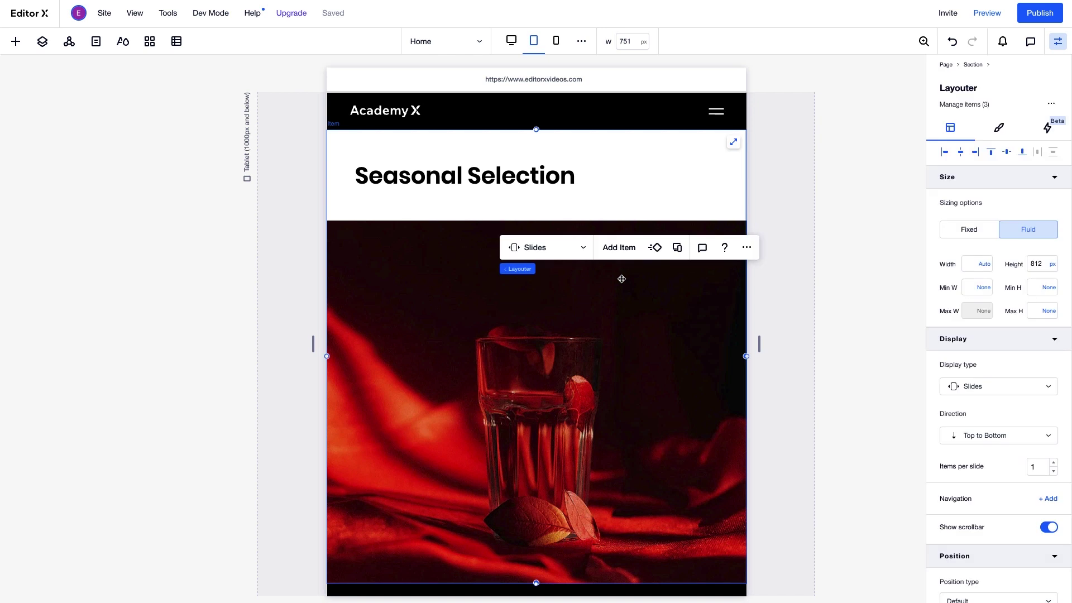
left_click(1044, 499)
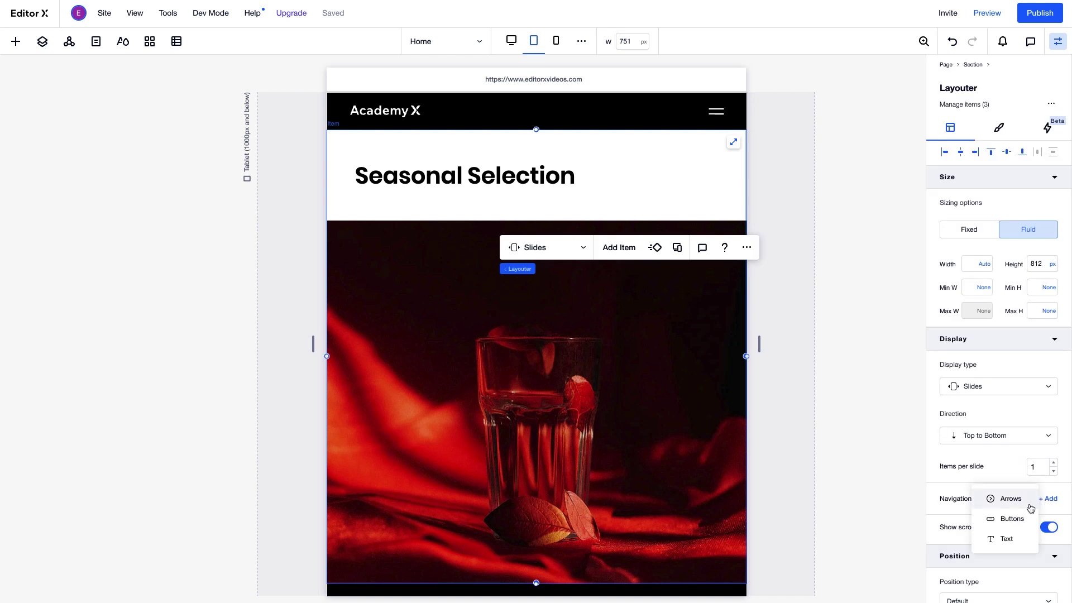
left_click(1031, 506)
left_click(522, 573)
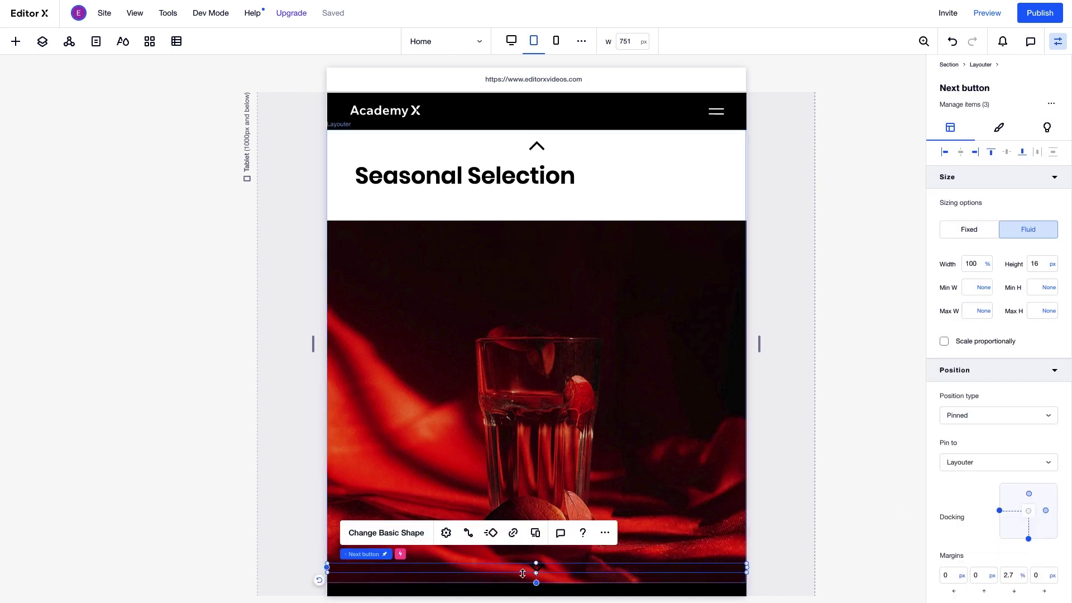
key("ctrl+shift+p")
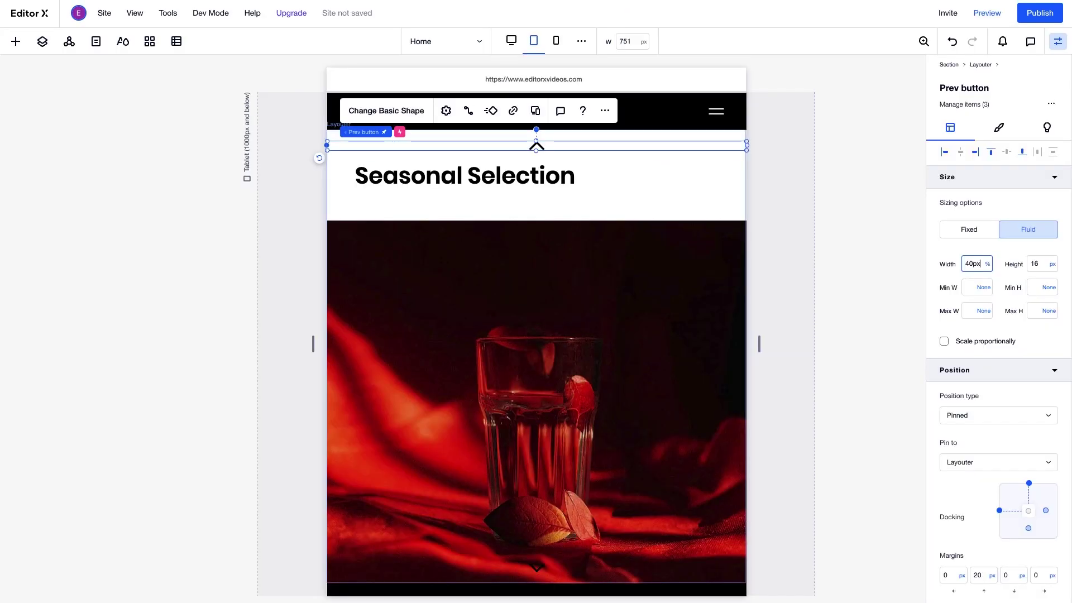
key("Return")
left_click(1039, 264)
key("Return")
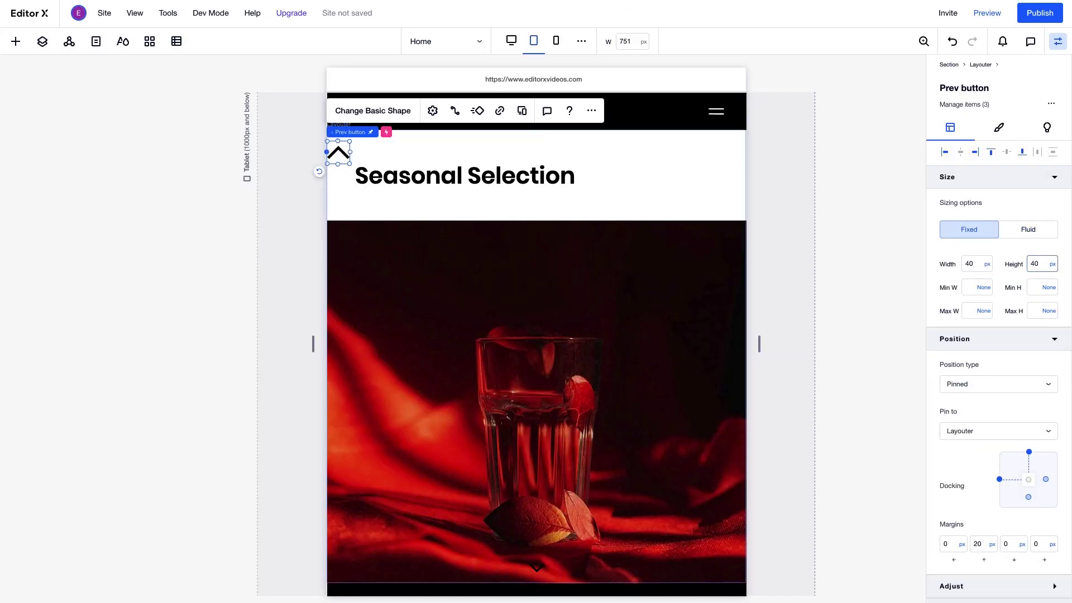
Step: Dock the Prev button bottom-right with a 100 px bottom and 40 right margin
left_click(1000, 479)
left_click(1030, 460)
left_click(1012, 543)
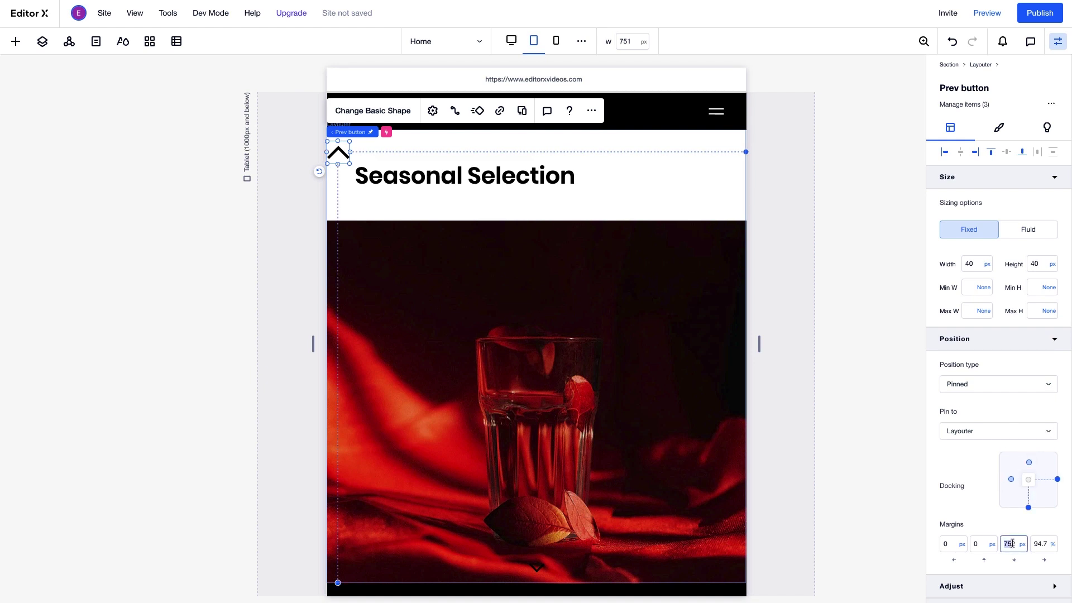
type("100")
key("Return")
left_click(1049, 548)
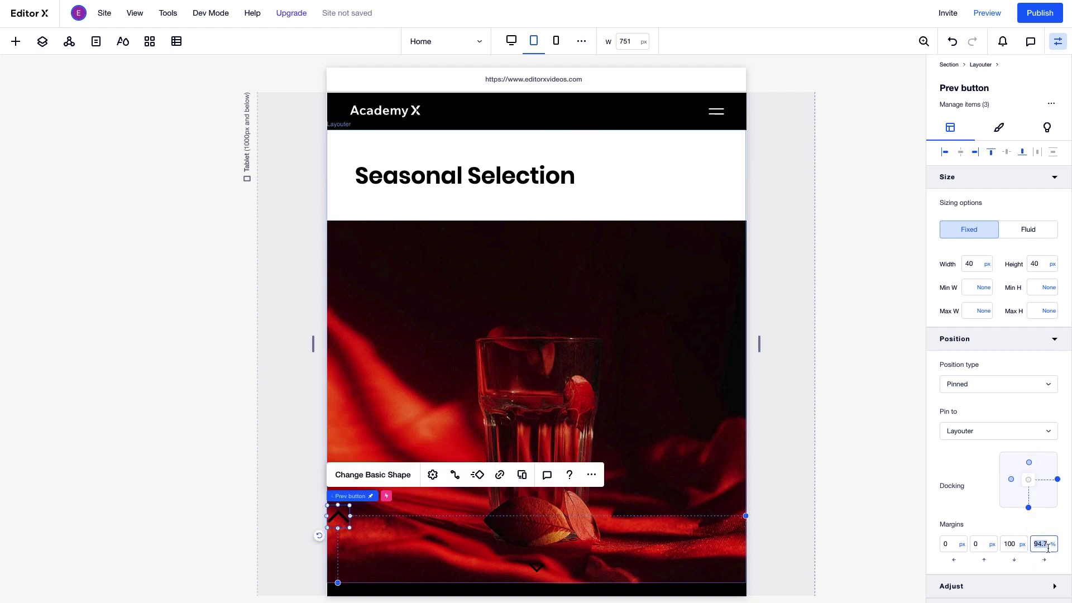
type("40")
key("Return")
Step: Give the Next button fixed sizing of 40 × 40 px
left_click(536, 567)
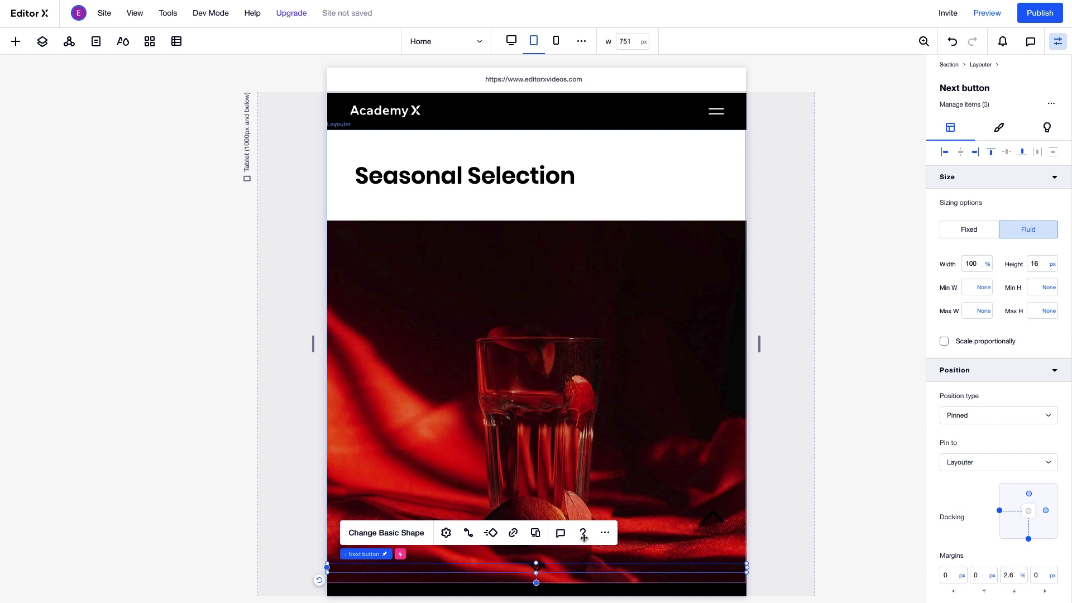
left_click(978, 265)
type("40")
key("Return")
left_click(1039, 265)
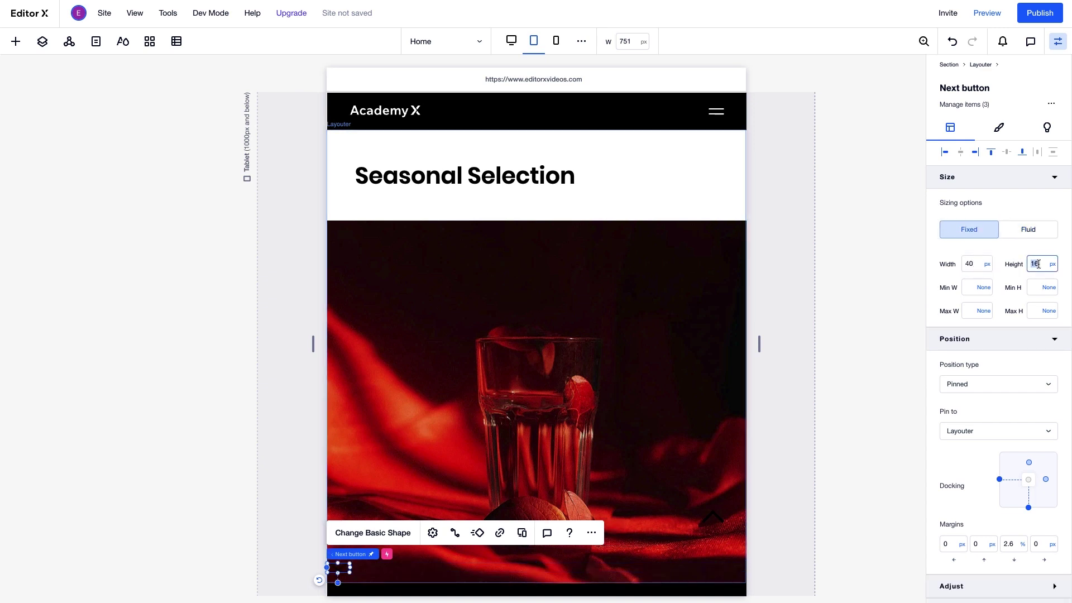
type("40px")
key("Return")
Step: Dock the Next button right with 40 px bottom and right margins
left_click(1047, 479)
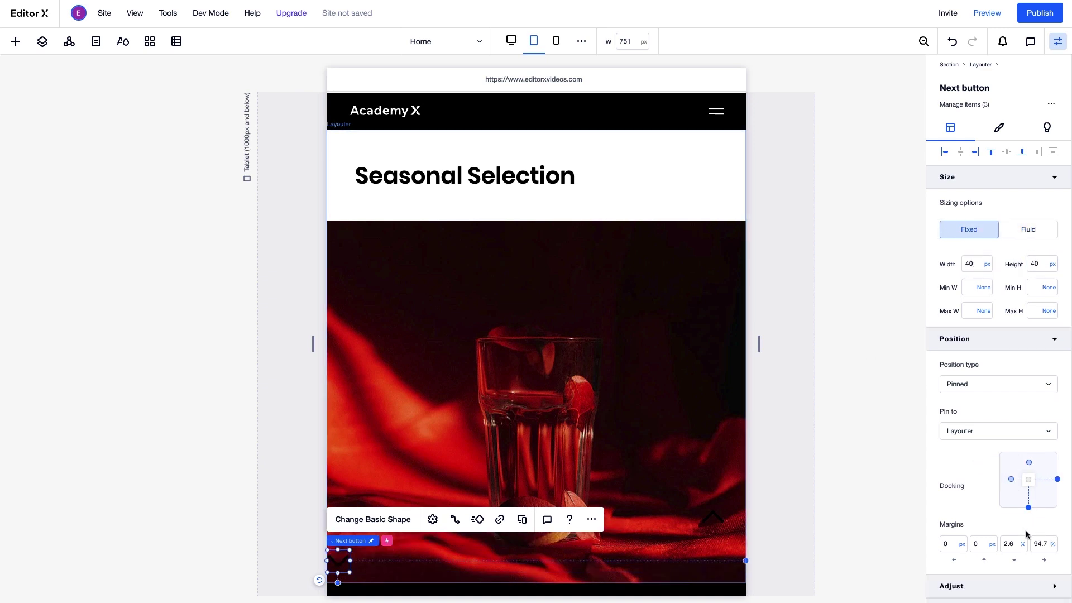
left_click(1009, 543)
type("40px")
key("Return")
left_click(1042, 543)
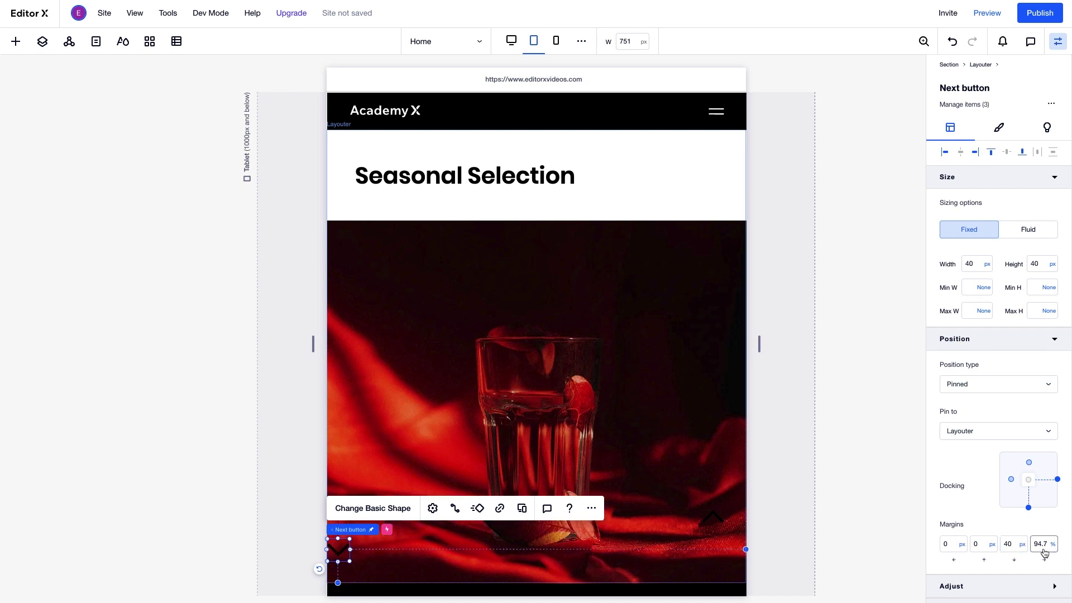
type("40px")
key("Return")
Step: Replace the Next button's shape with a circled down arrow from an 'arrow' search and fill it white
left_click(513, 508)
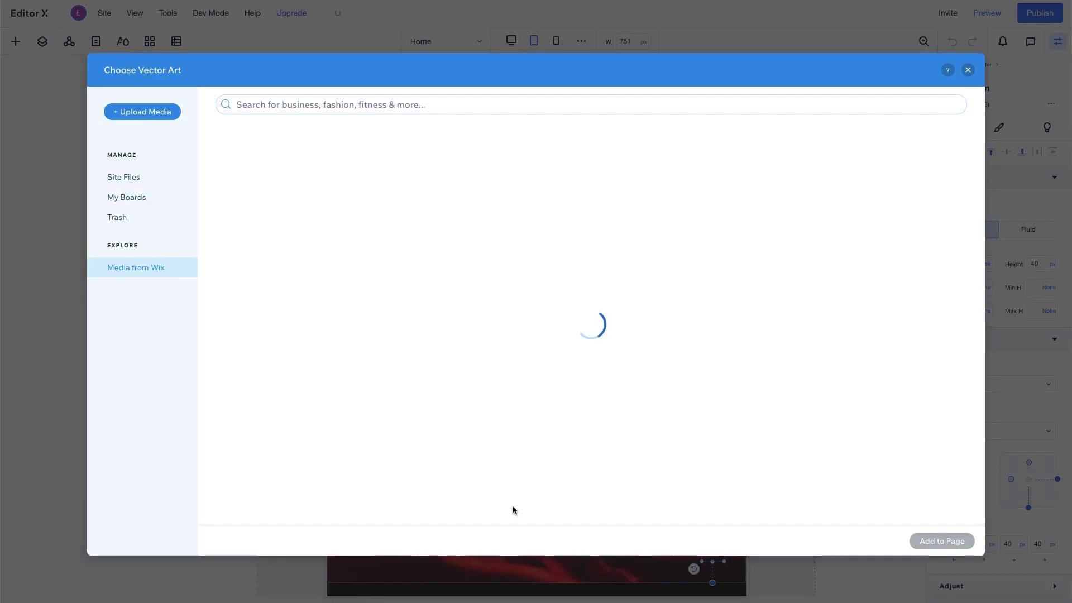
type("arrow")
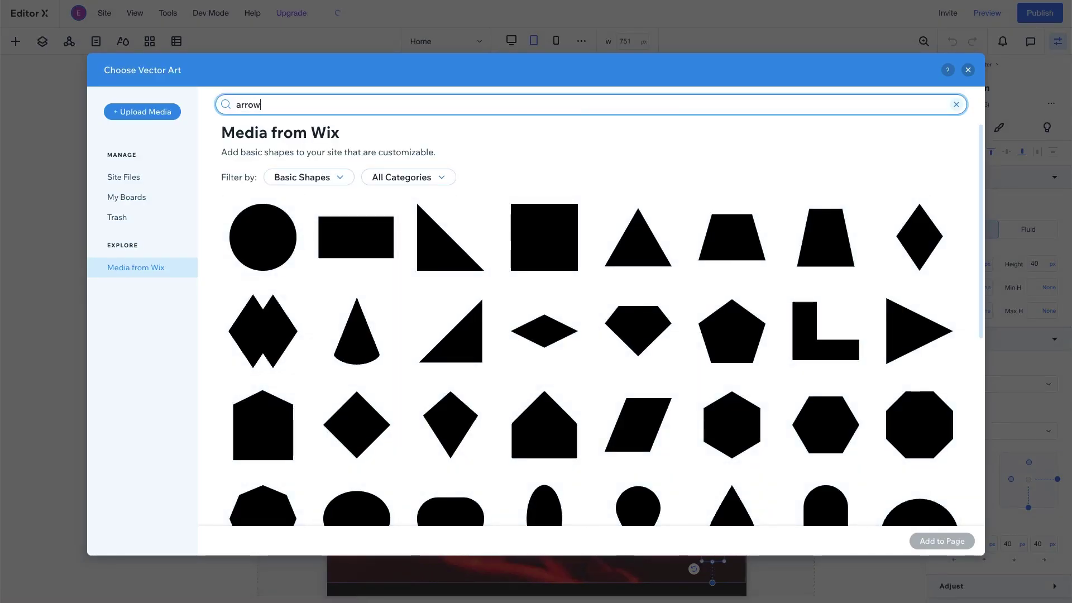
key("Return")
scroll(637, 347, "down", 4)
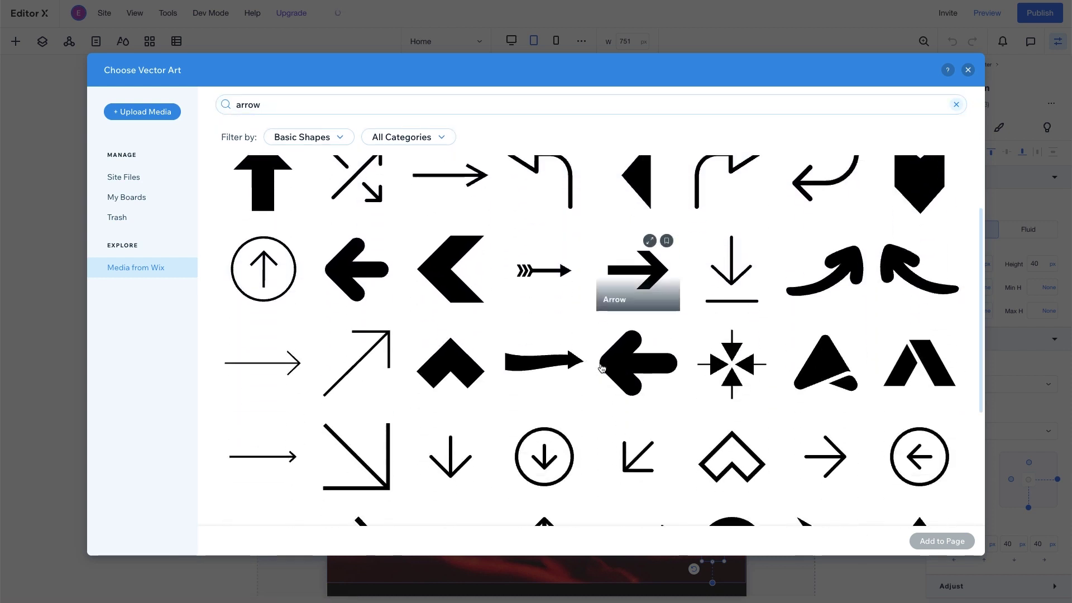
left_click(557, 428)
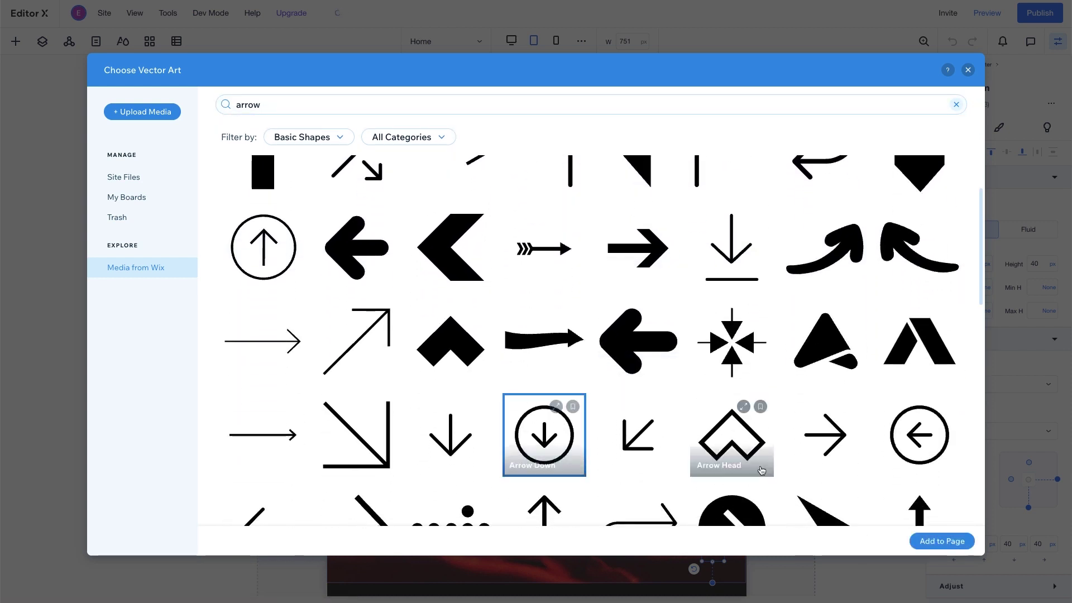
left_click(930, 541)
scroll(931, 541, "down", 3)
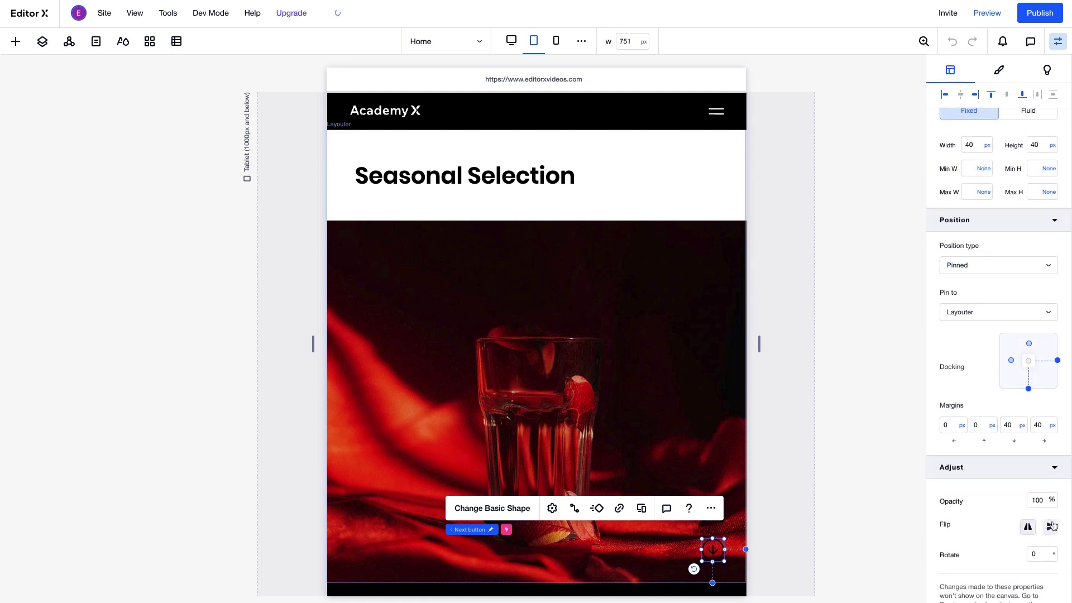
left_click(999, 128)
left_click(948, 199)
left_click(687, 385)
Step: Give the Prev button the same white circled down arrow, flipped vertically to point up
left_click(491, 509)
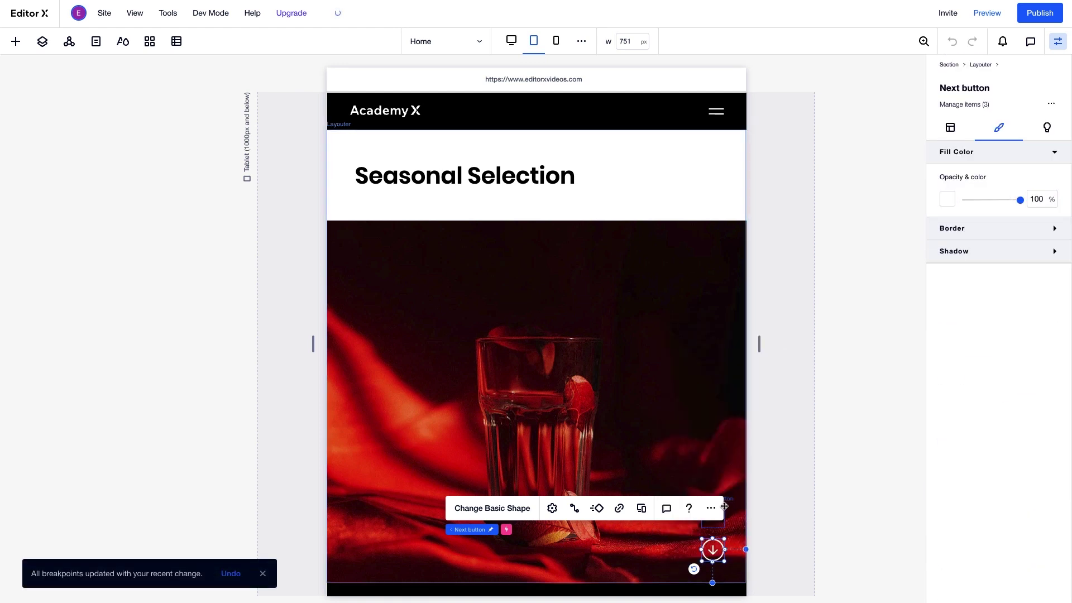
left_click(546, 104)
type("arrow")
key("Return")
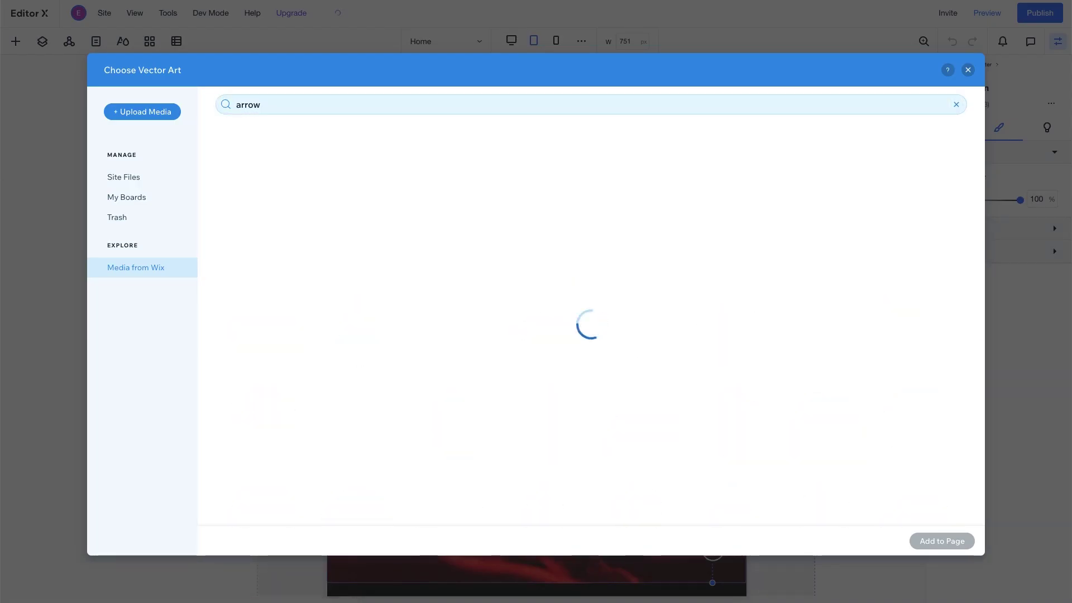
scroll(274, 471, "down", 2)
left_click(274, 470)
left_click(942, 541)
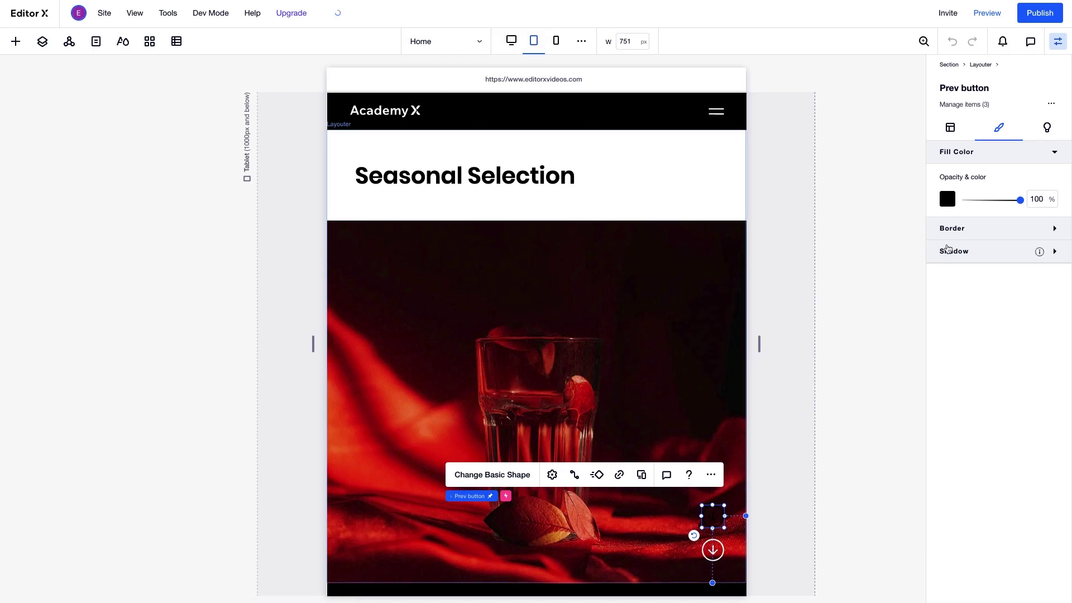
left_click(948, 200)
left_click(682, 388)
left_click(951, 127)
scroll(981, 371, "down", 4)
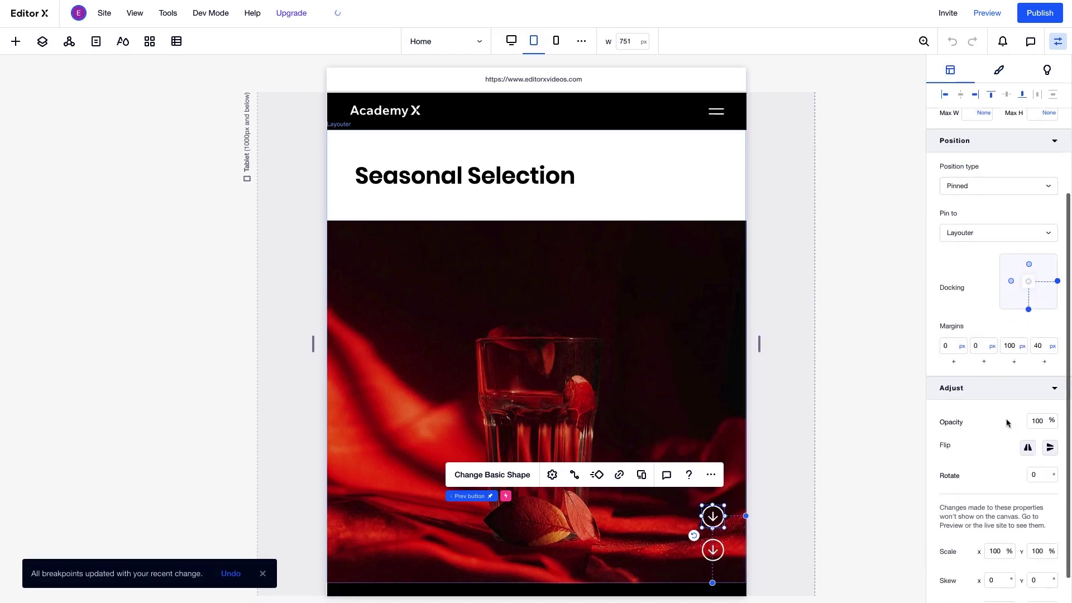
left_click(1051, 447)
Step: Resize the canvas to the mobile width, then widen it to the 1241 px Desktop breakpoint
left_click_drag(759, 349, 688, 362)
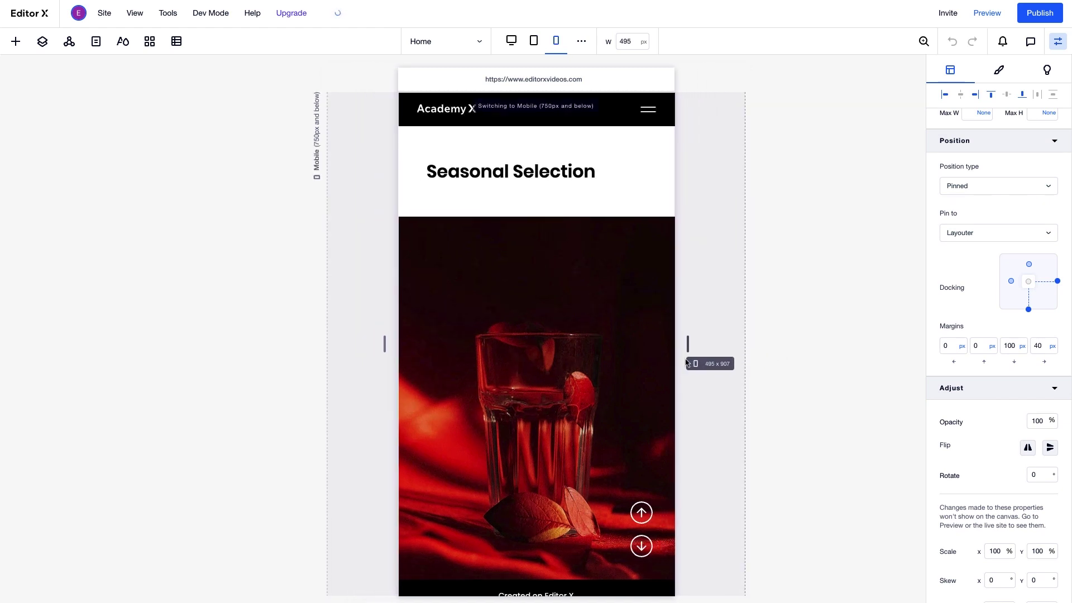
left_click_drag(687, 363, 686, 362)
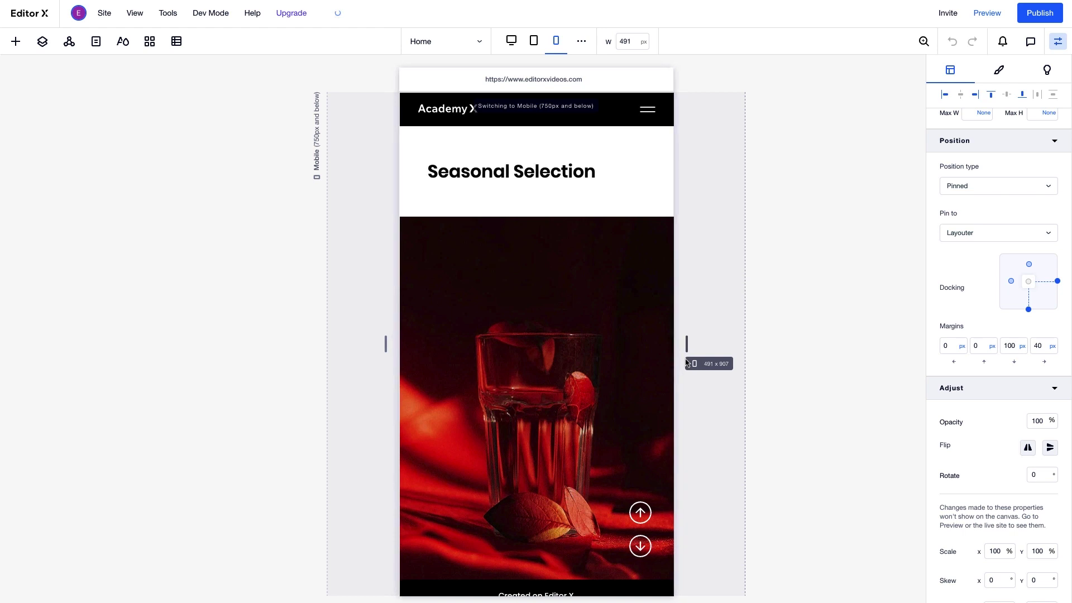
left_click_drag(686, 363, 896, 339)
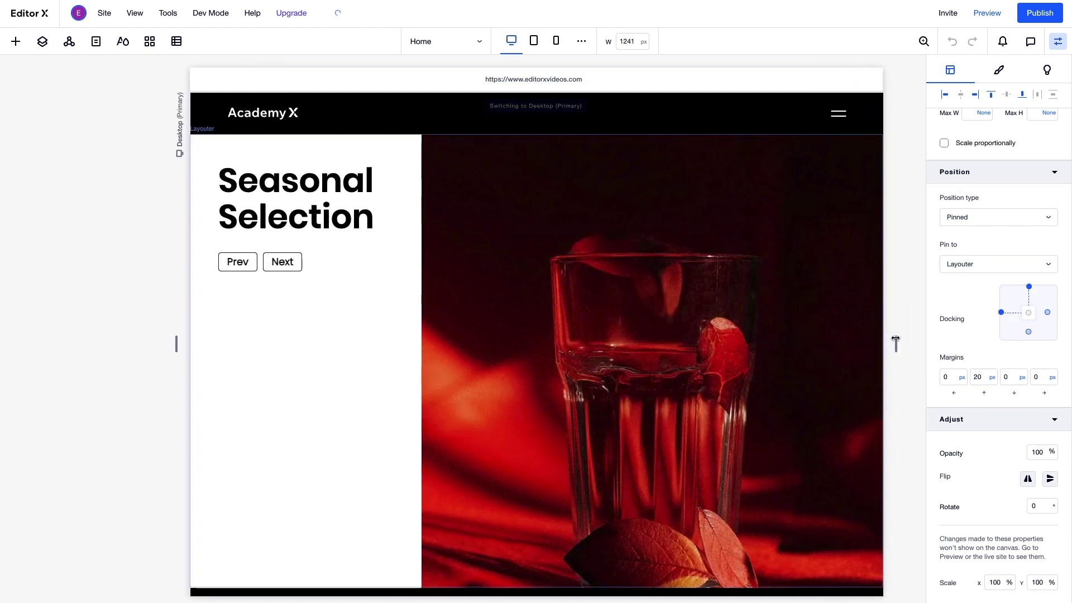
Step: Preview the site and advance the slideshow two slides with Next
left_click(986, 14)
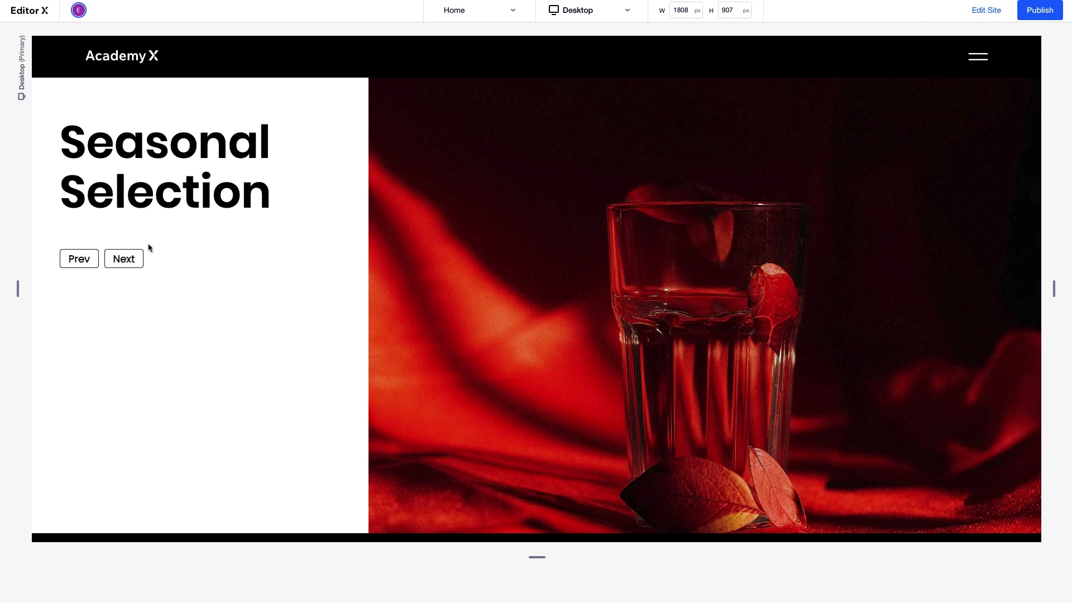
left_click(127, 259)
left_click(131, 260)
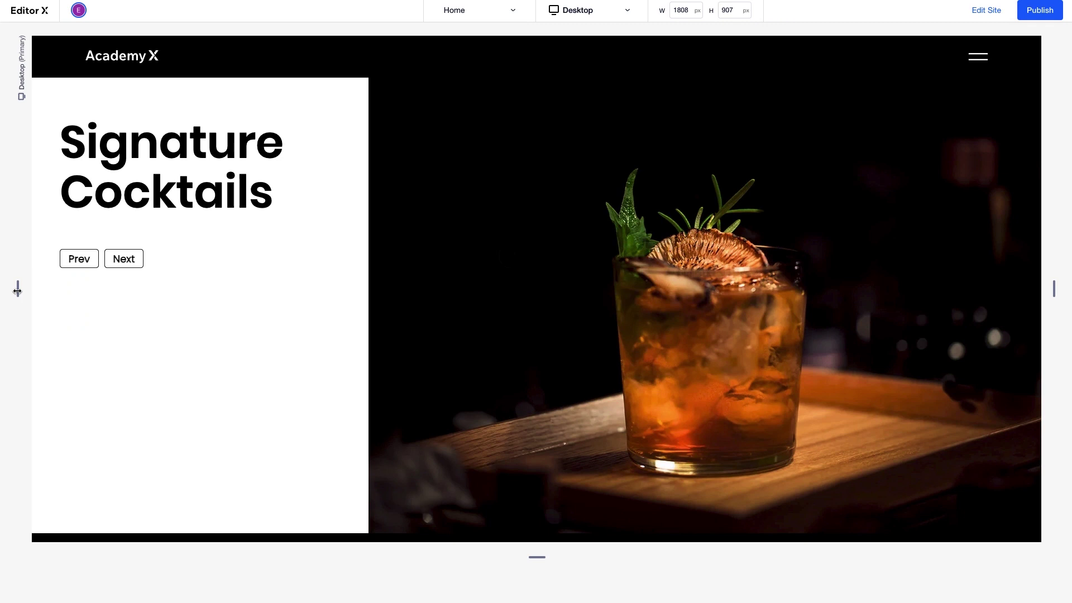
Step: Narrow the preview to mobile width and cycle slides down twice and back up to Seasonal Selection
left_click_drag(17, 291, 379, 289)
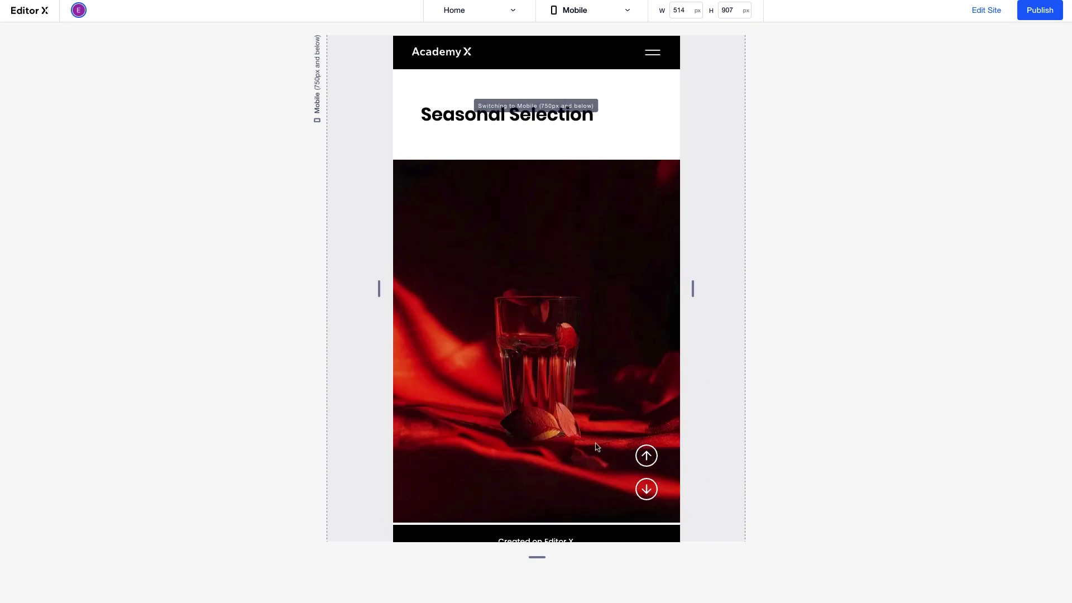
left_click(646, 489)
left_click(647, 490)
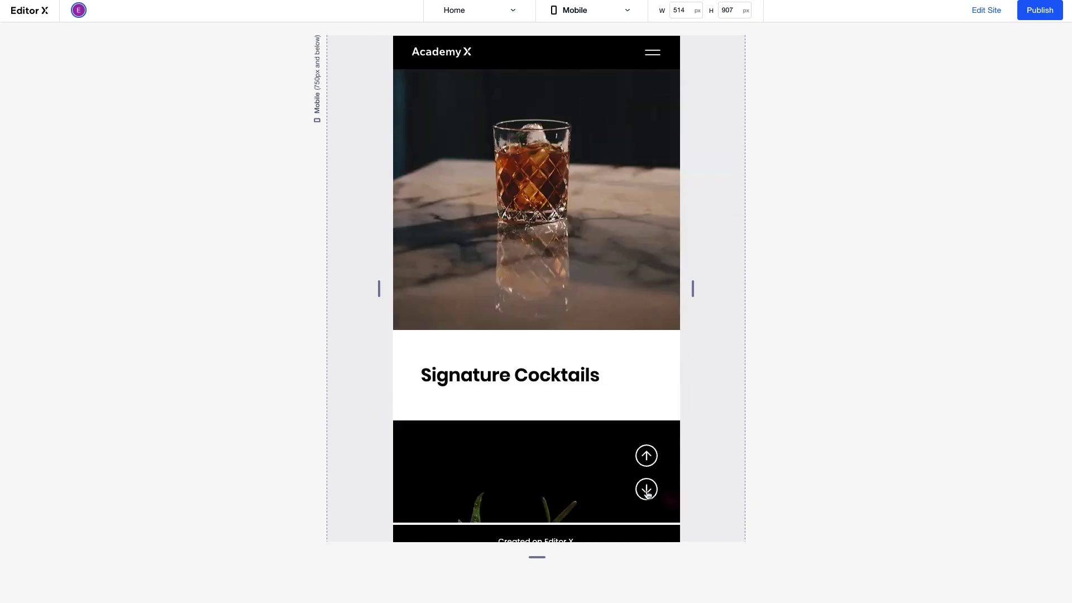
left_click(648, 459)
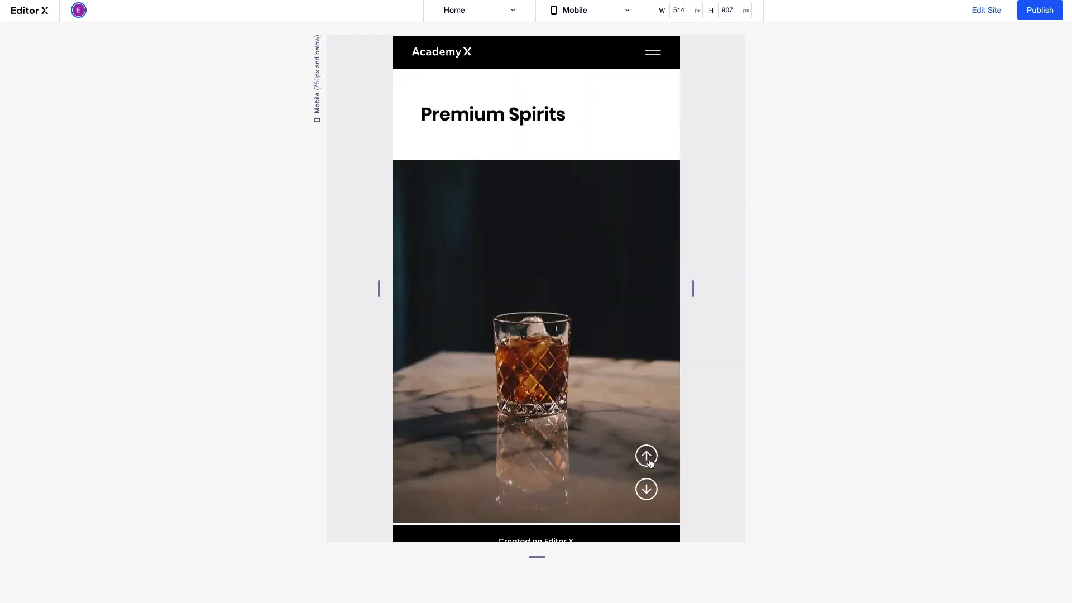
left_click(648, 459)
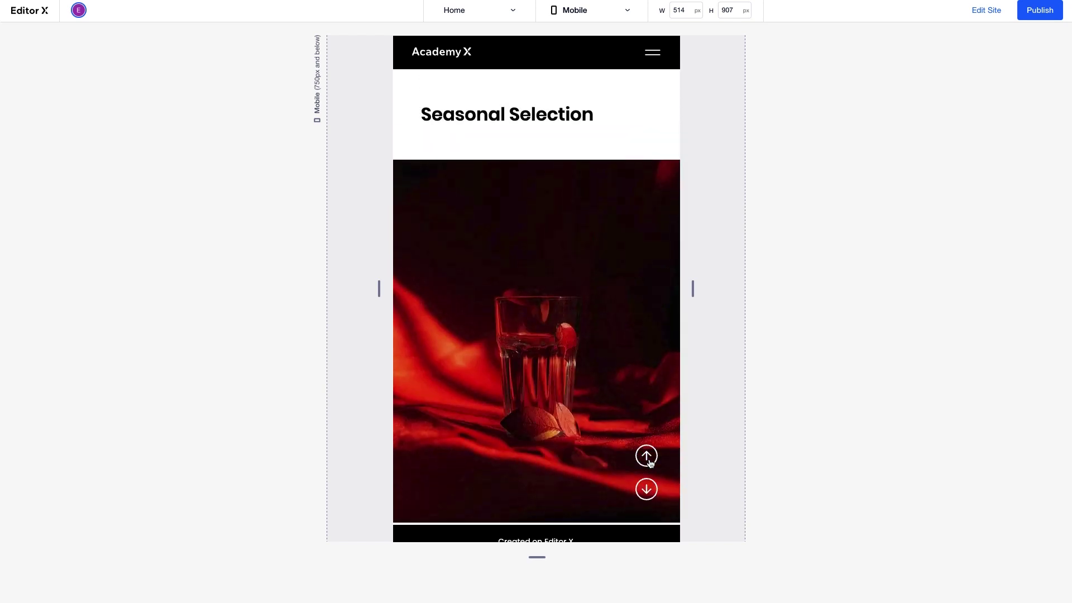